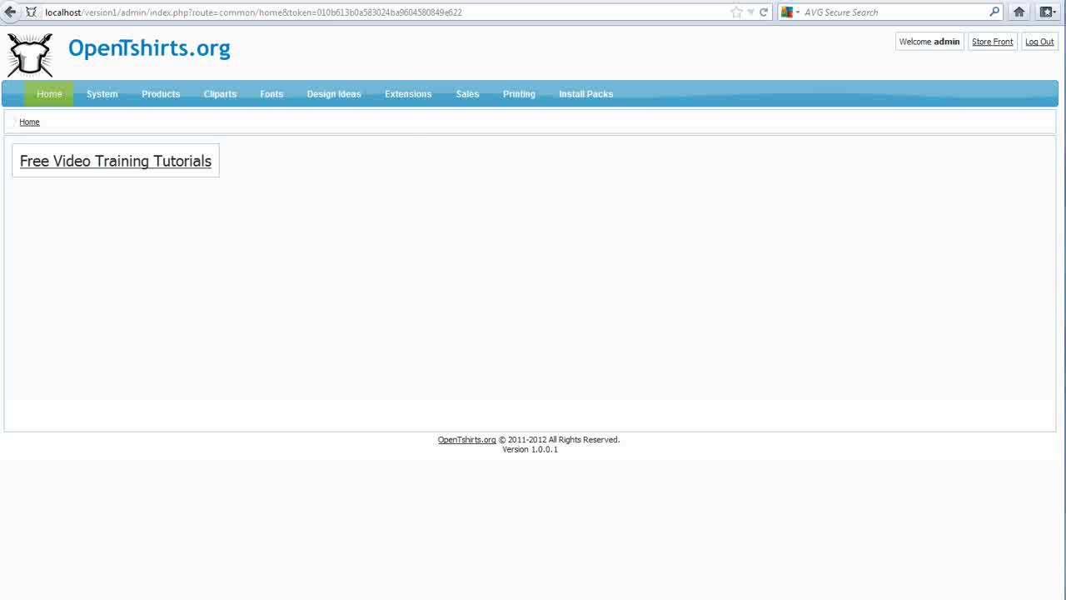
Create a design idea category named "Westville Sports" under Root and save it.
mouse_move(341, 95)
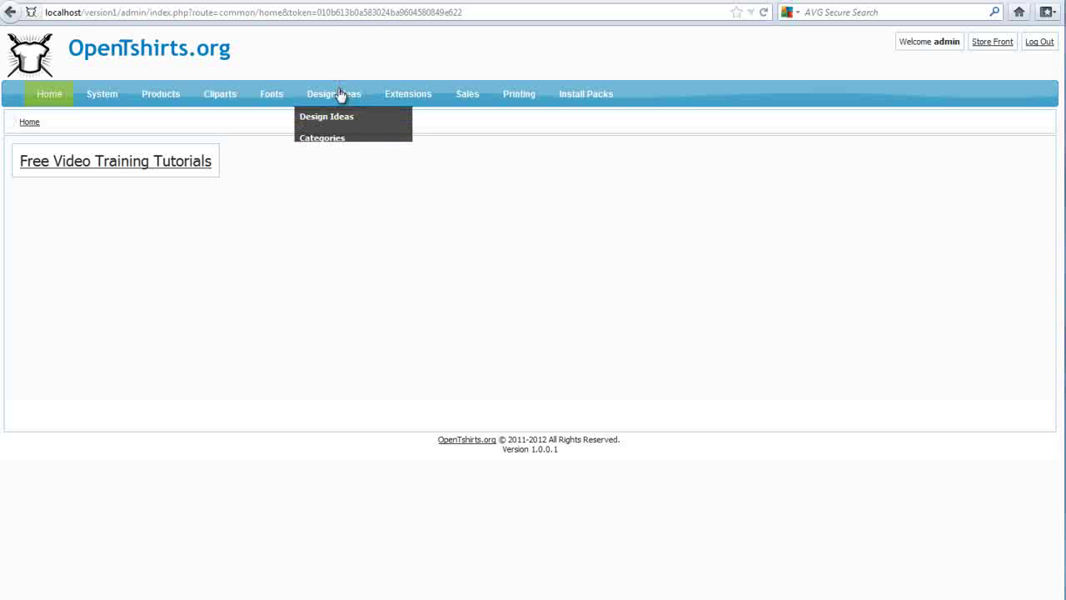
left_click(337, 139)
left_click(962, 155)
left_click(310, 210)
type("Westville Sports")
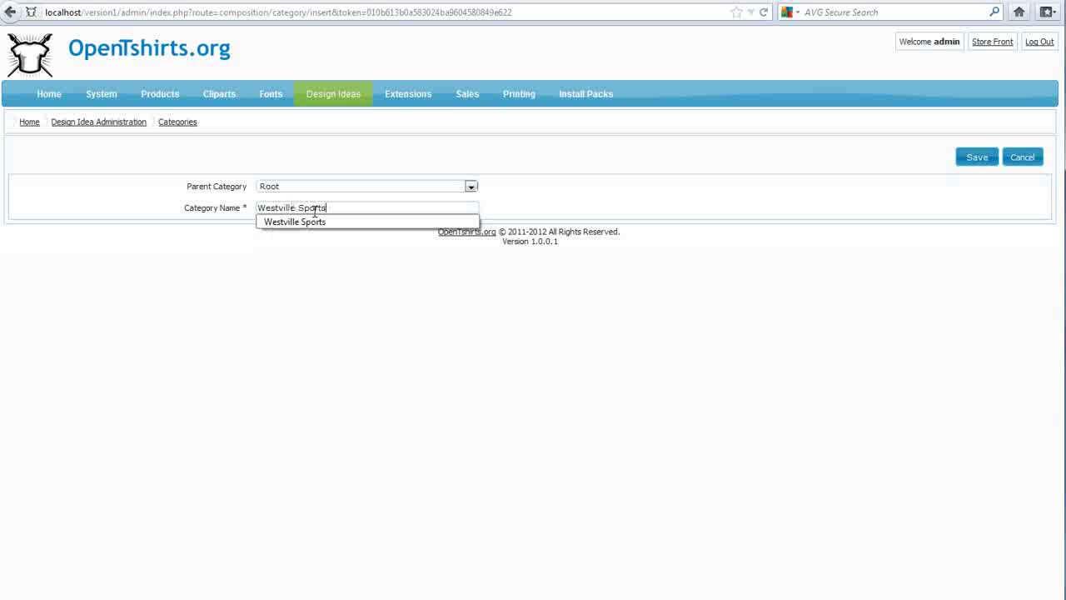
key("Down")
key("Return")
left_click(976, 157)
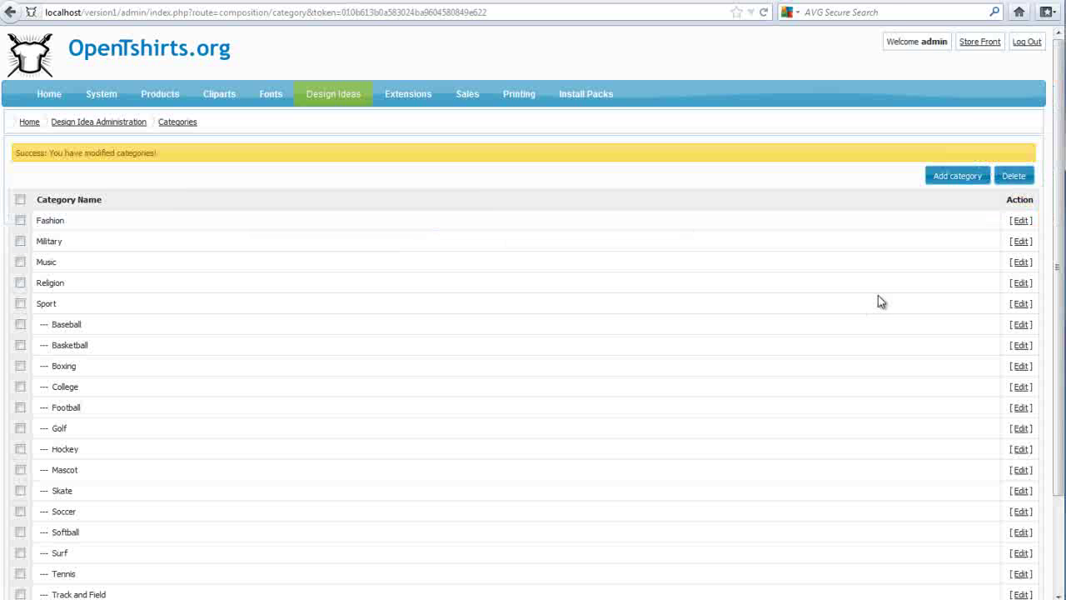
Add a design idea category named "Baseball" with Westville Sports as its parent and save it.
left_click(958, 176)
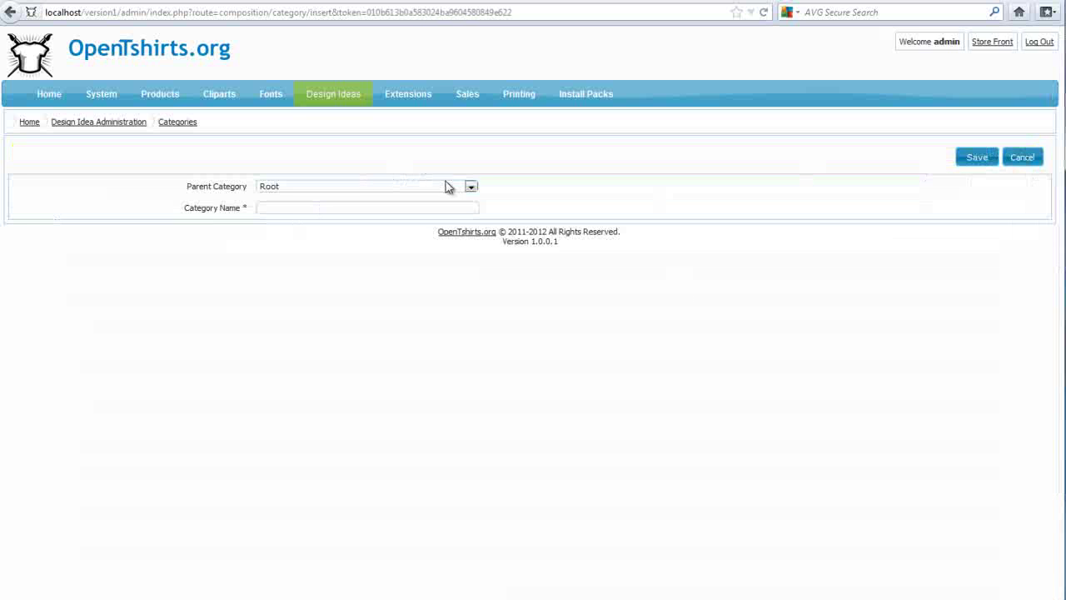
left_click(471, 186)
left_click_drag(476, 278, 483, 378)
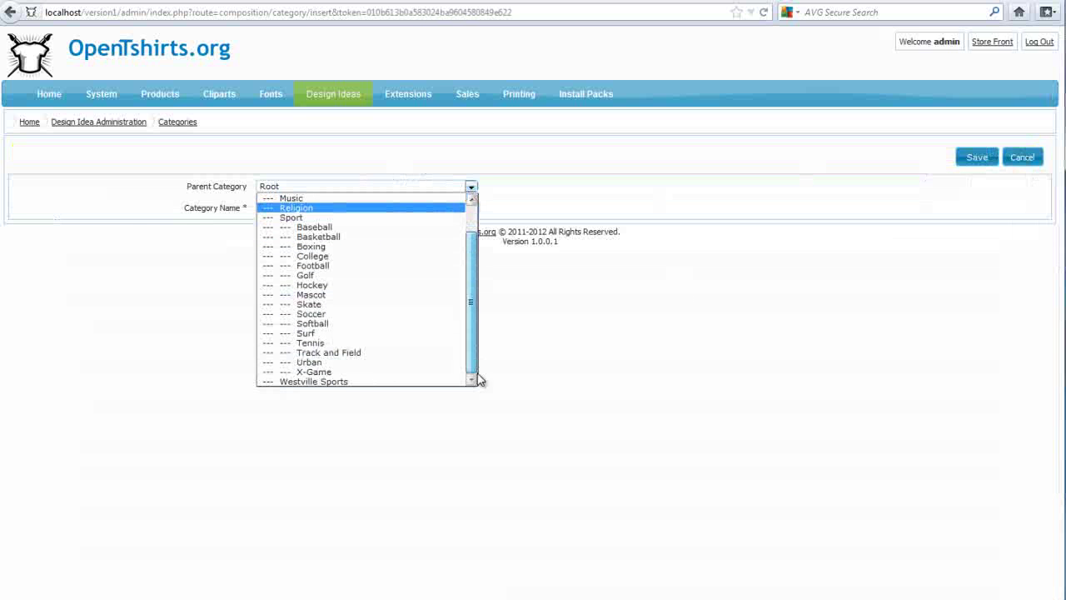
left_click(381, 381)
left_click(305, 208)
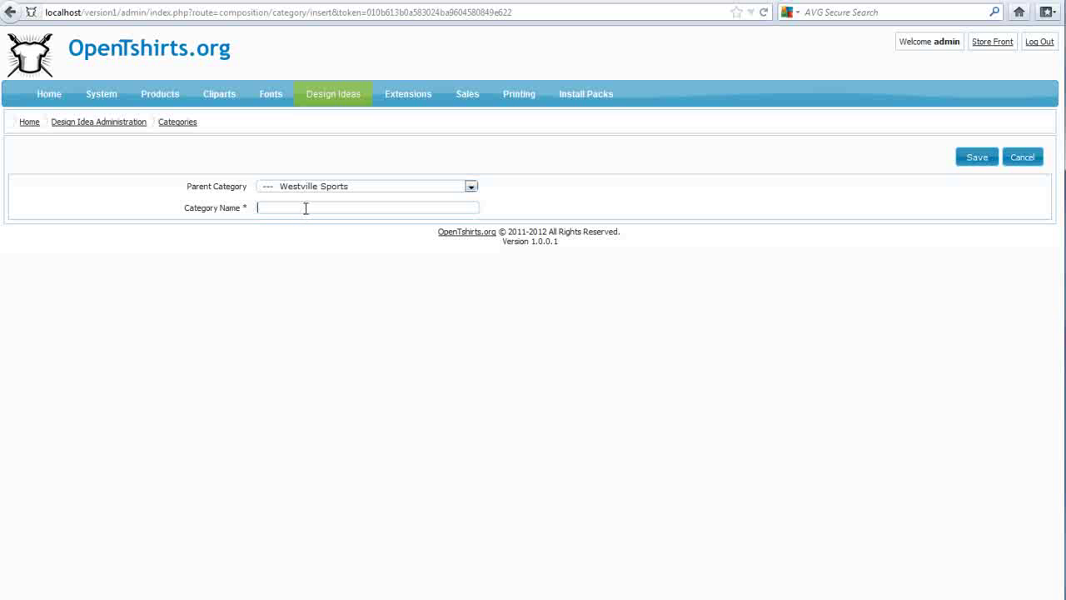
type("Baseball")
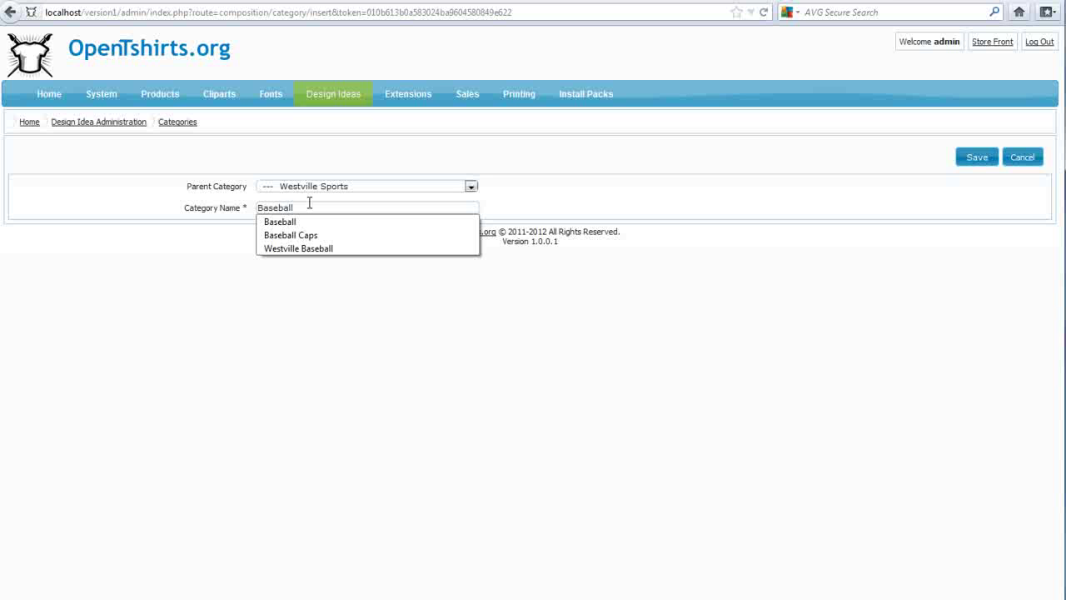
left_click(975, 159)
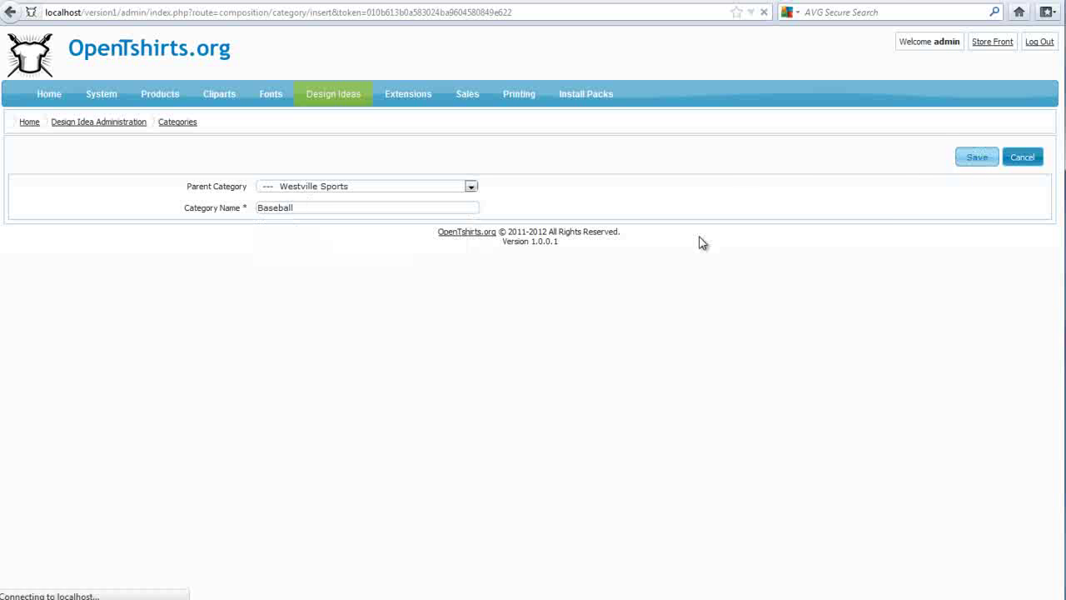
Add a design idea category named "Hoodies" with the Baseball category under Westville Sports as its parent and save it.
scroll(583, 449, "down", 3)
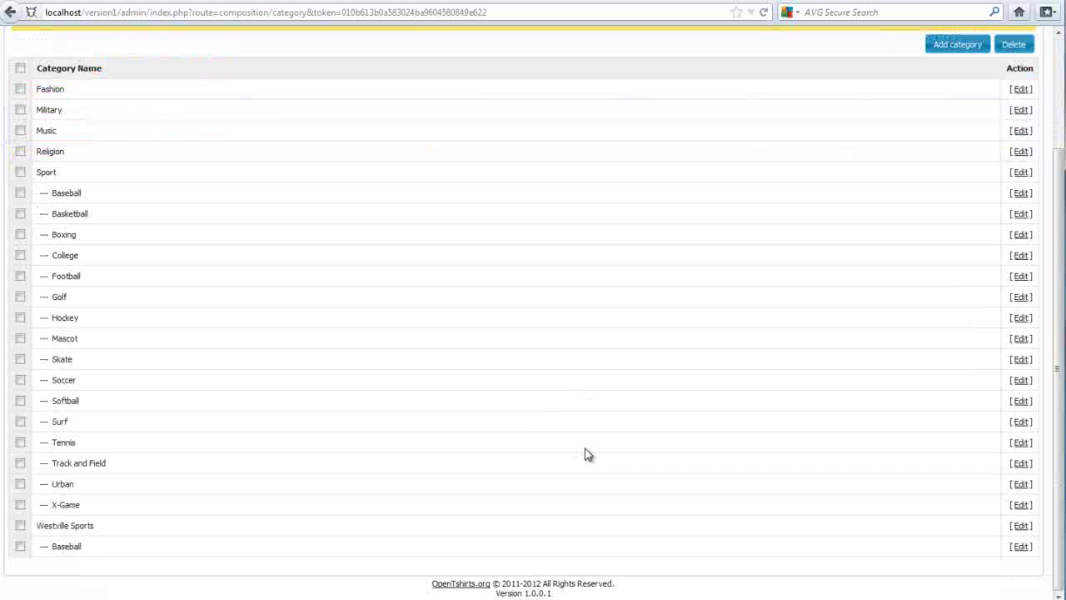
left_click(954, 46)
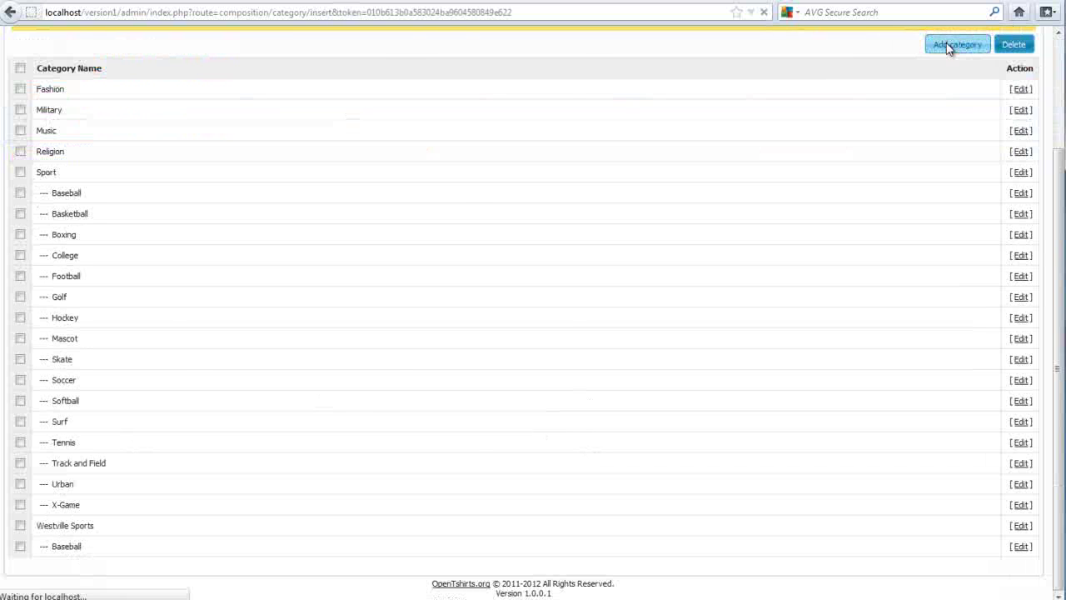
left_click(272, 209)
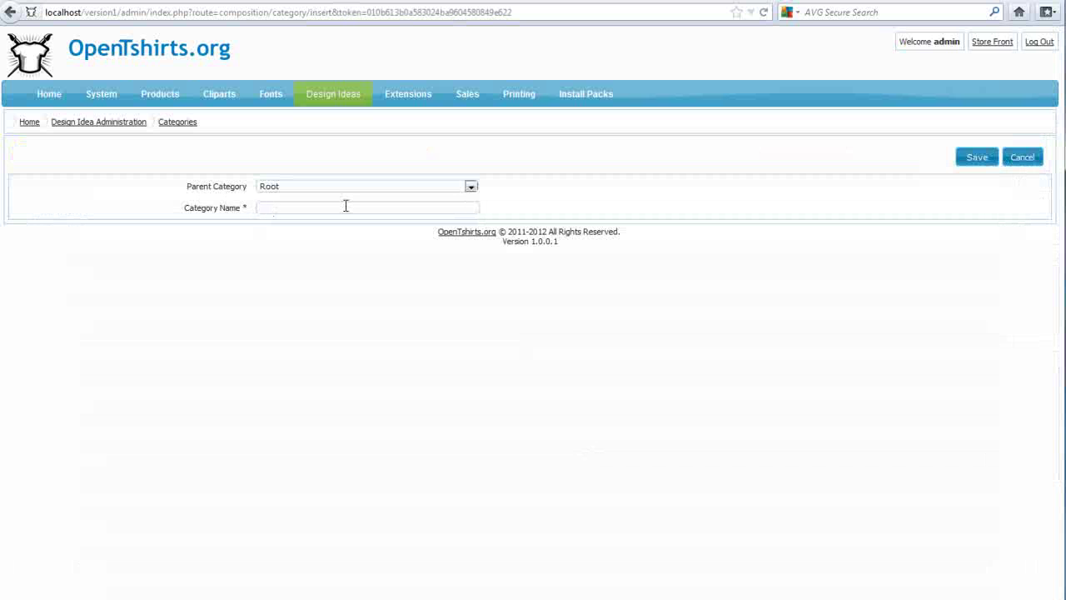
type("Hoodies")
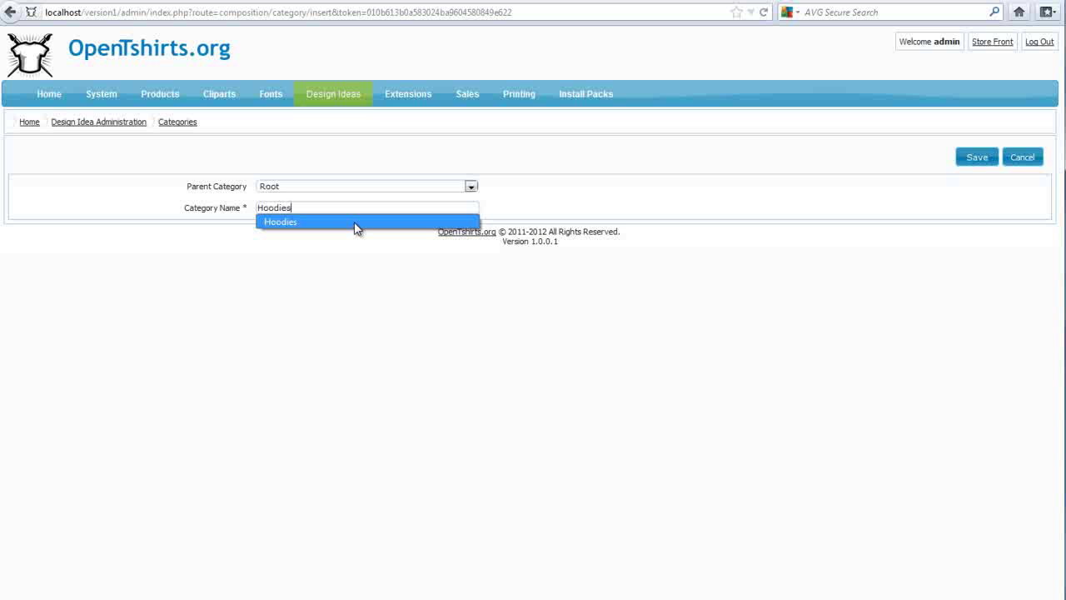
left_click(472, 187)
scroll(470, 345, "down", 1)
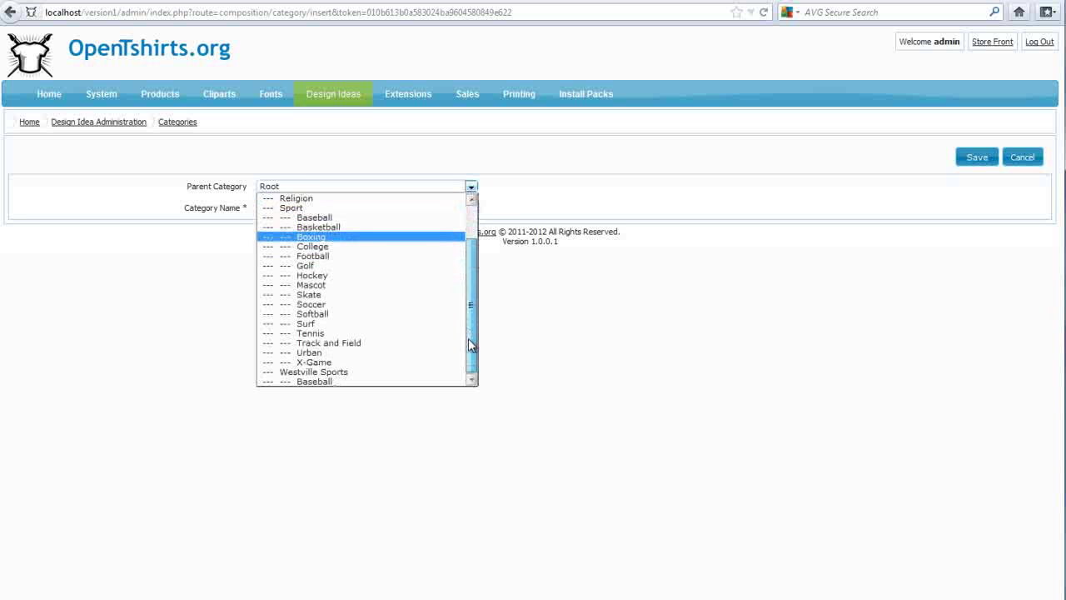
left_click(379, 381)
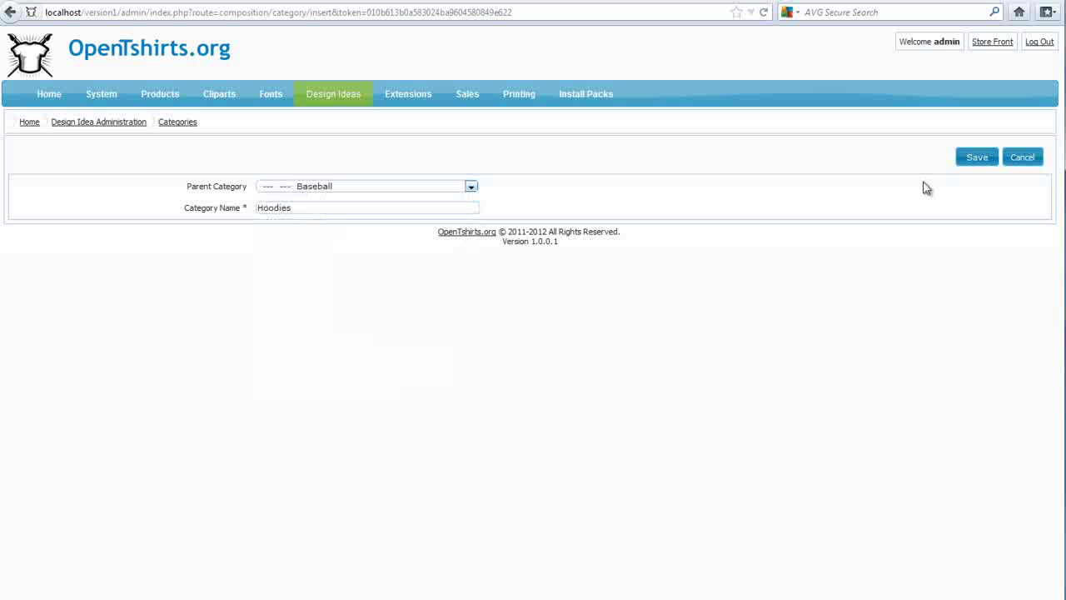
left_click(971, 162)
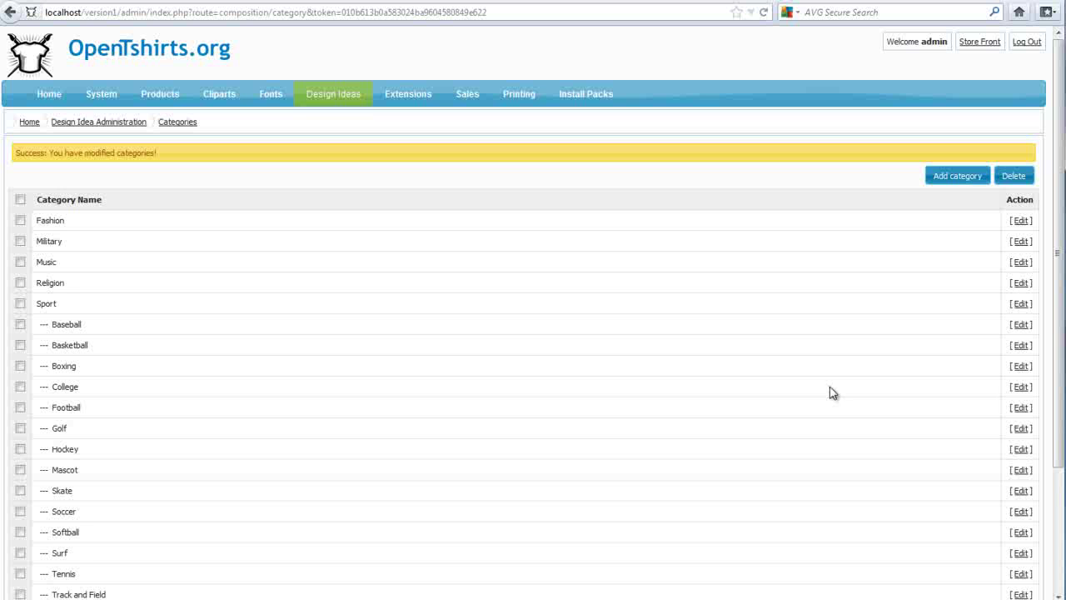
In the store front designer, choose the 996M JERZEES NuBlend Hooded Sweatshirt from the Hoodies category and color it FJ-Cardinal.
left_click(987, 48)
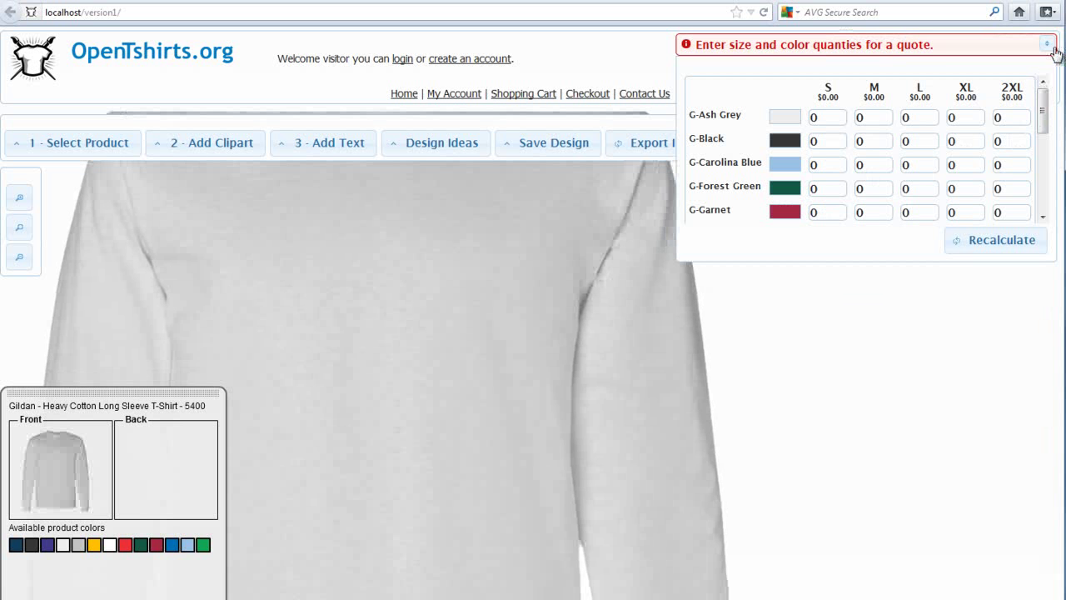
left_click(1051, 46)
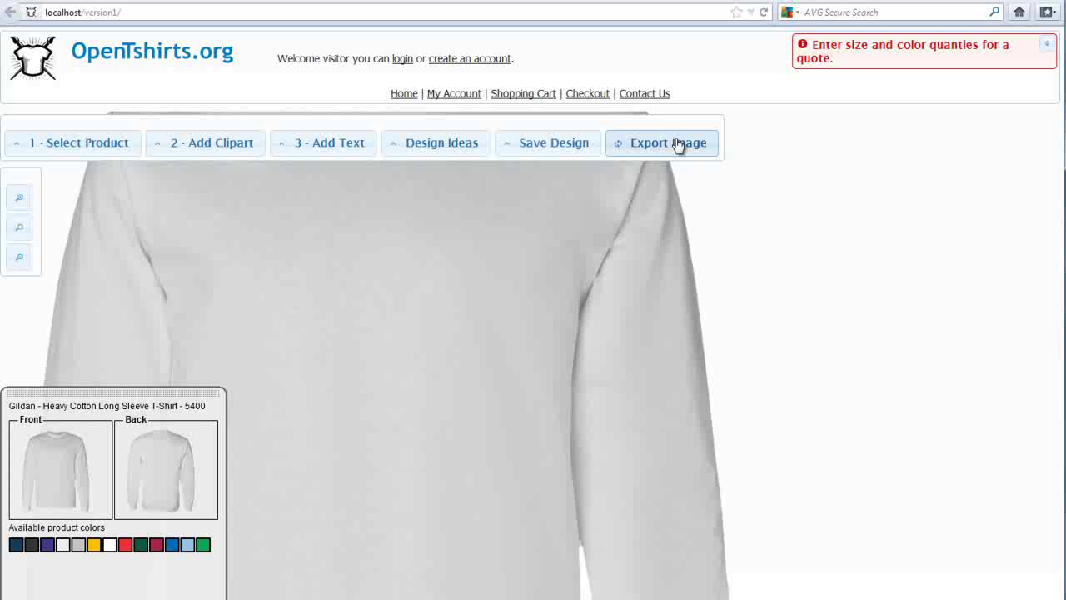
left_click(104, 148)
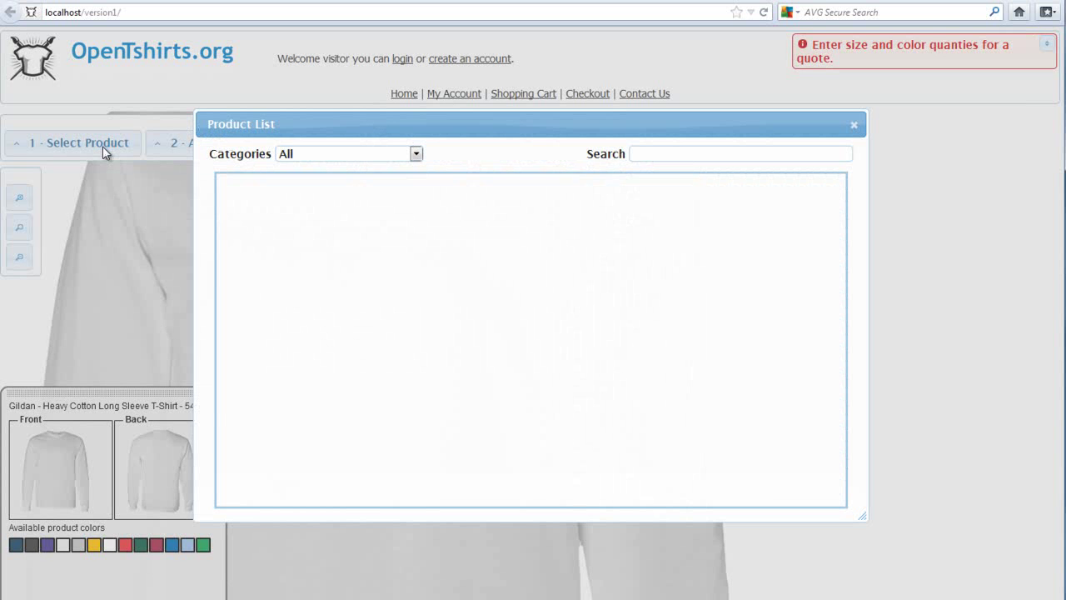
left_click(414, 156)
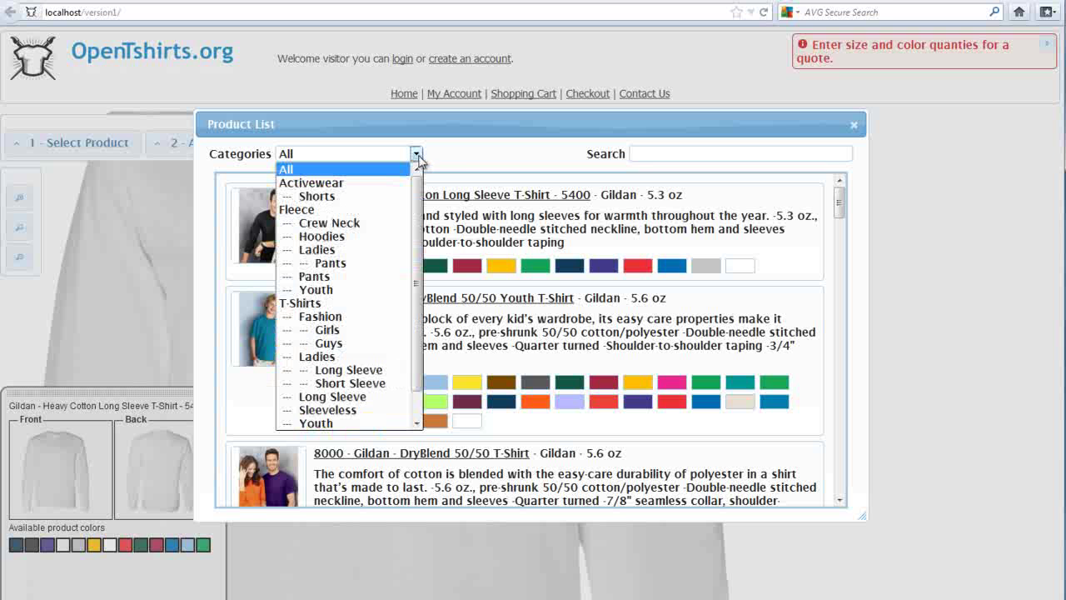
left_click(385, 247)
scroll(577, 352, "down", 3)
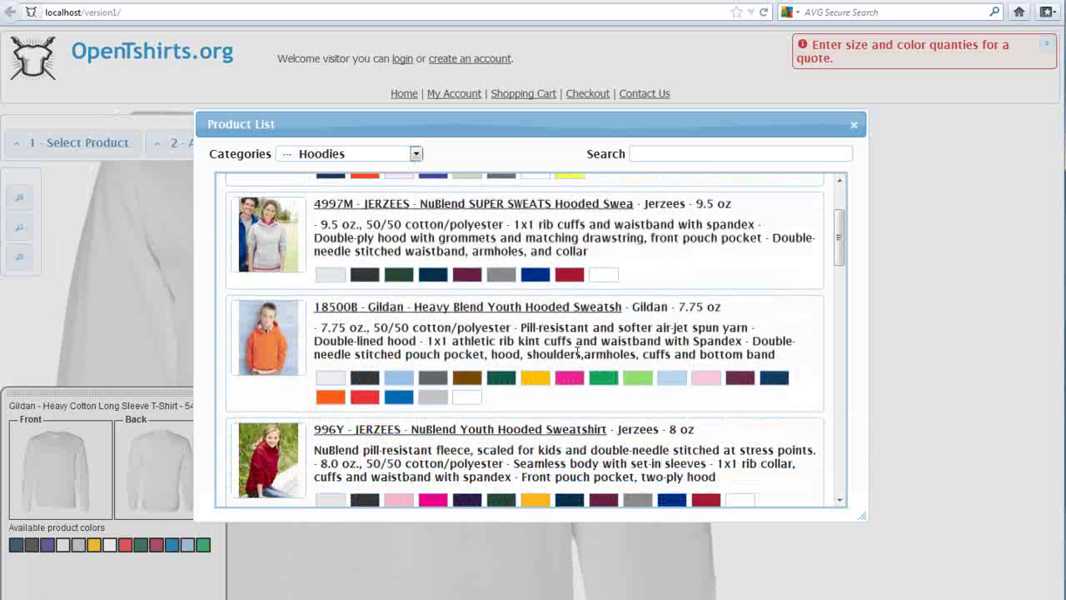
scroll(756, 318, "down", 5)
left_click_drag(840, 269, 835, 364)
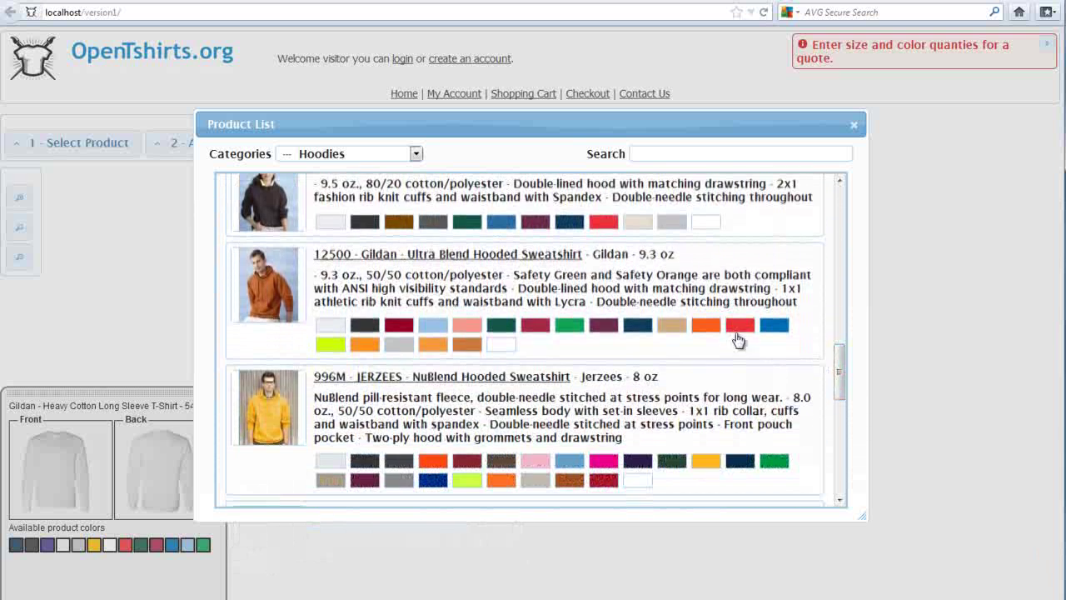
left_click(468, 376)
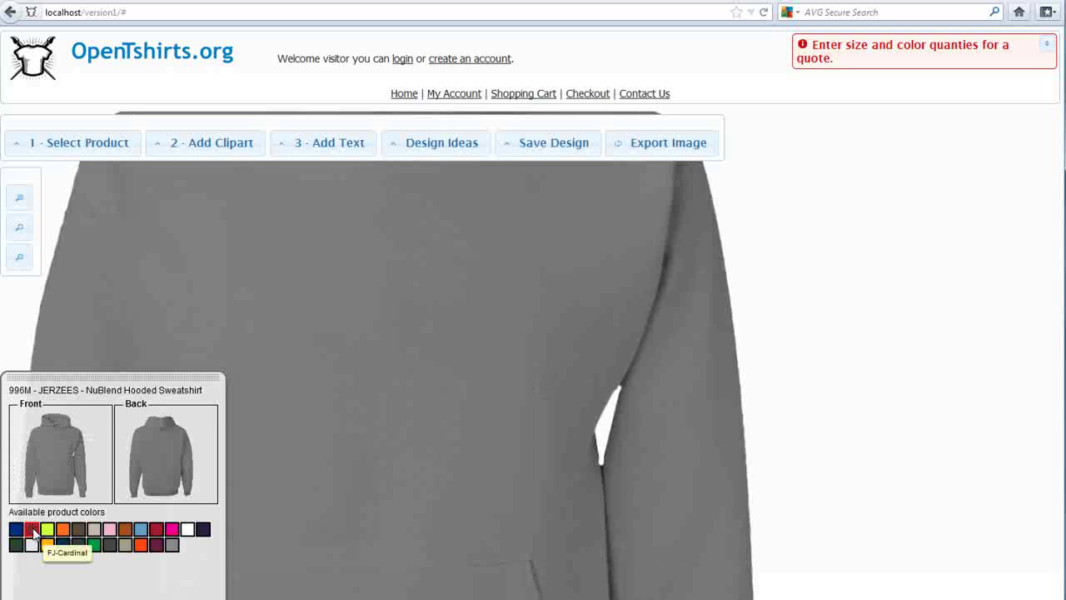
left_click(32, 529)
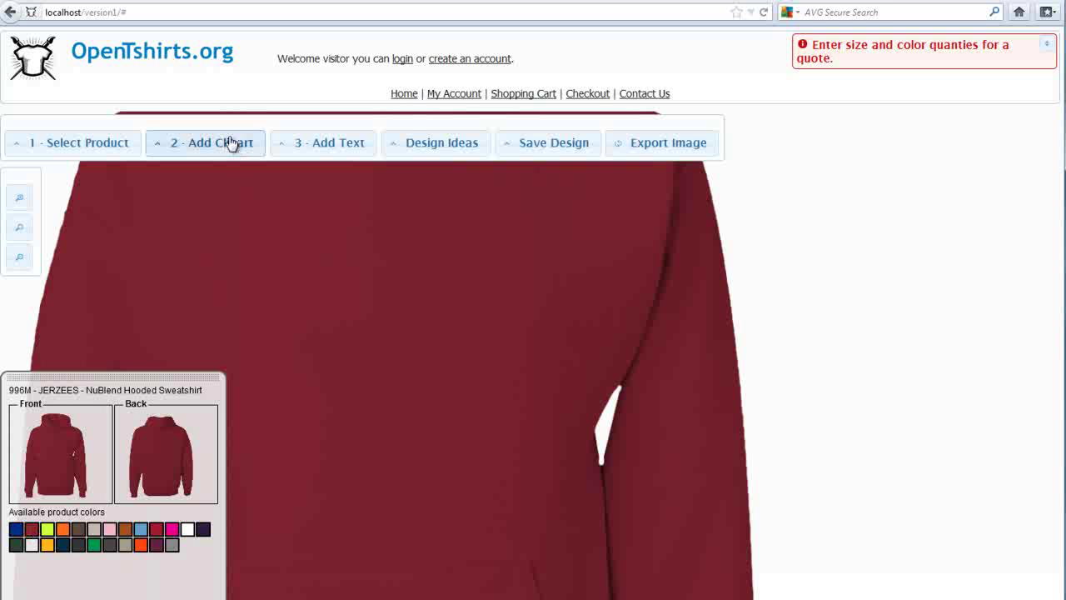
Add the blue Baseball script clipart from the BaseBall Tails category to the hoodie and set it to Full Color.
left_click(231, 142)
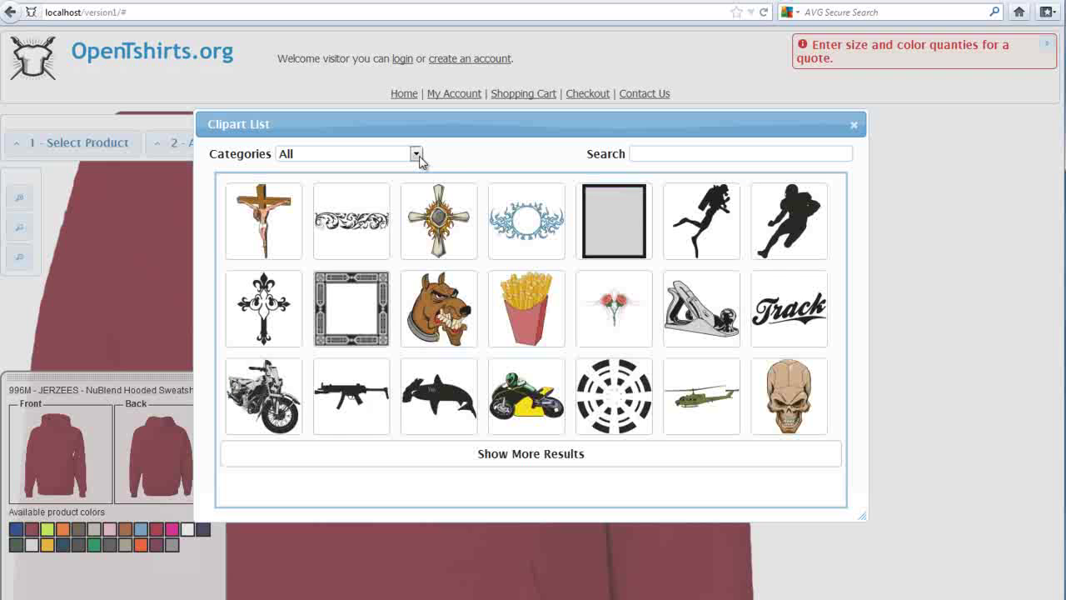
left_click(419, 159)
left_click_drag(456, 206, 458, 343)
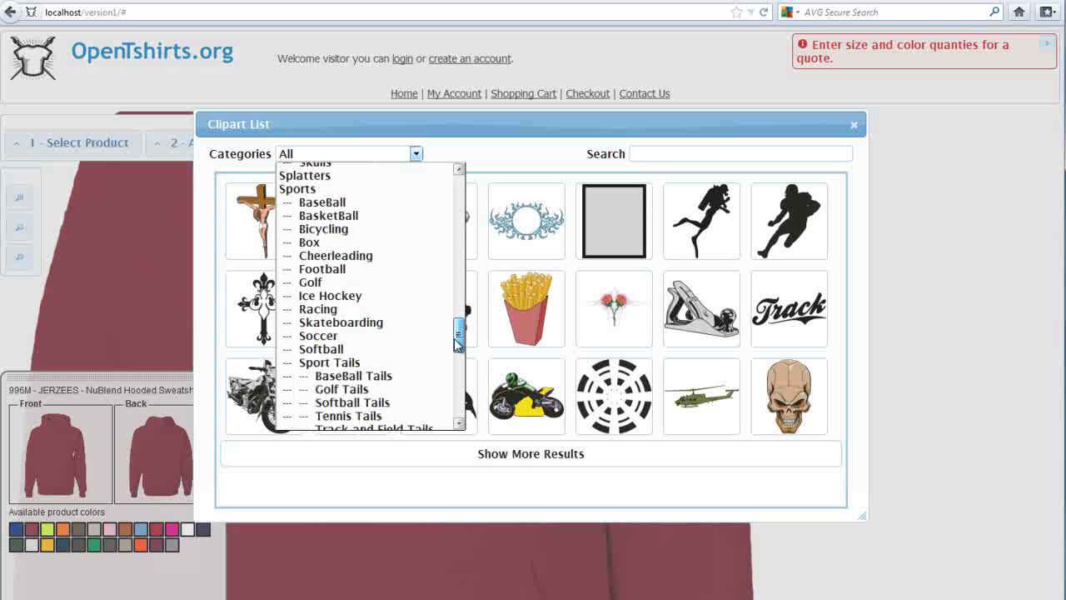
left_click(389, 380)
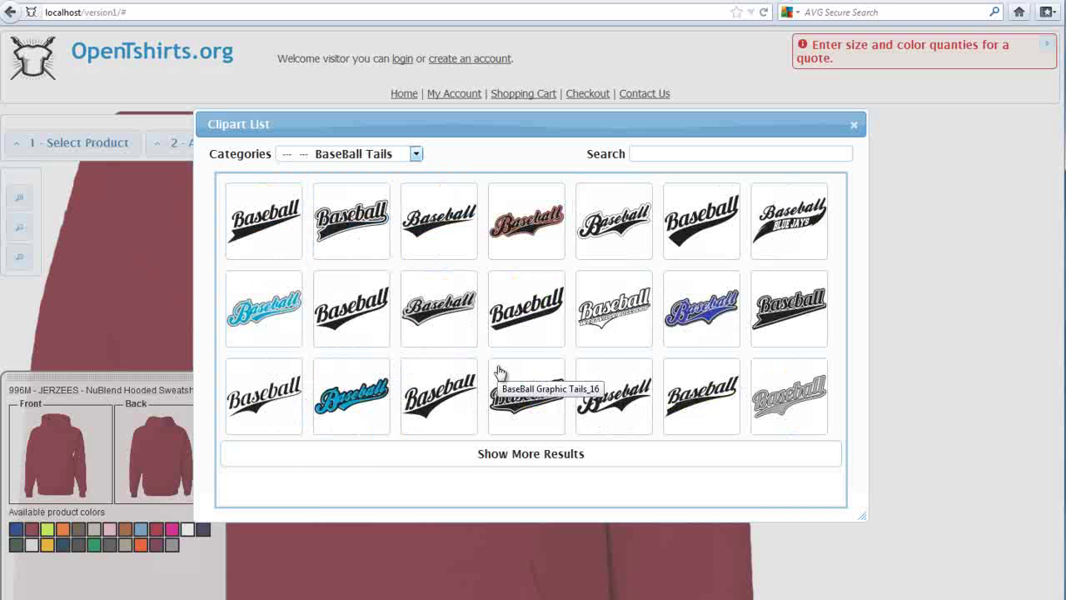
left_click(708, 313)
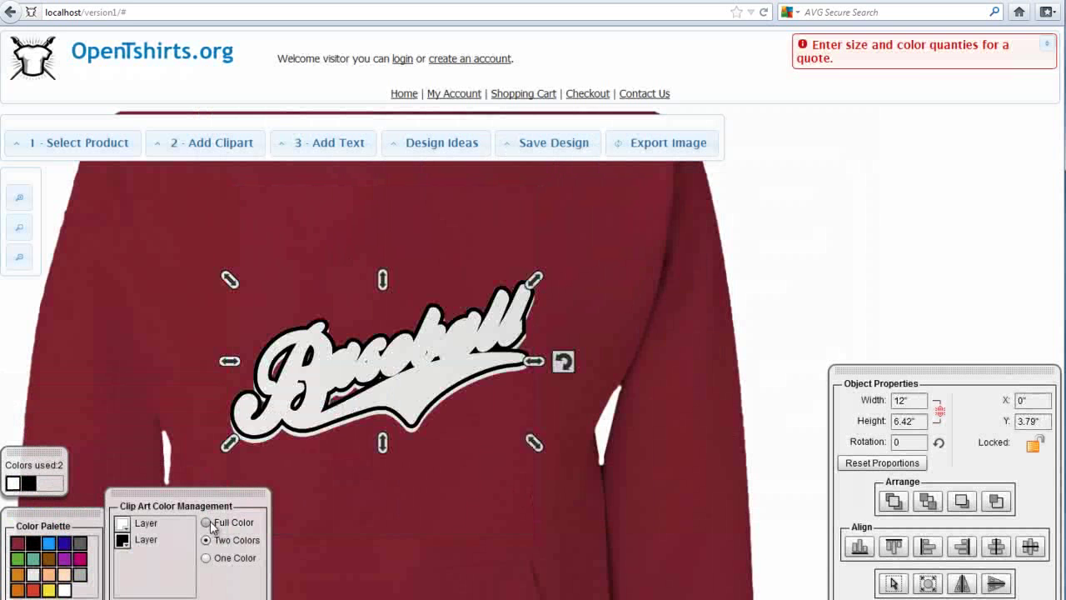
left_click(205, 522)
Move the Baseball clipart higher on the chest and rotate it to about 6.47 degrees.
left_click_drag(390, 409, 410, 375)
left_click_drag(565, 326, 564, 345)
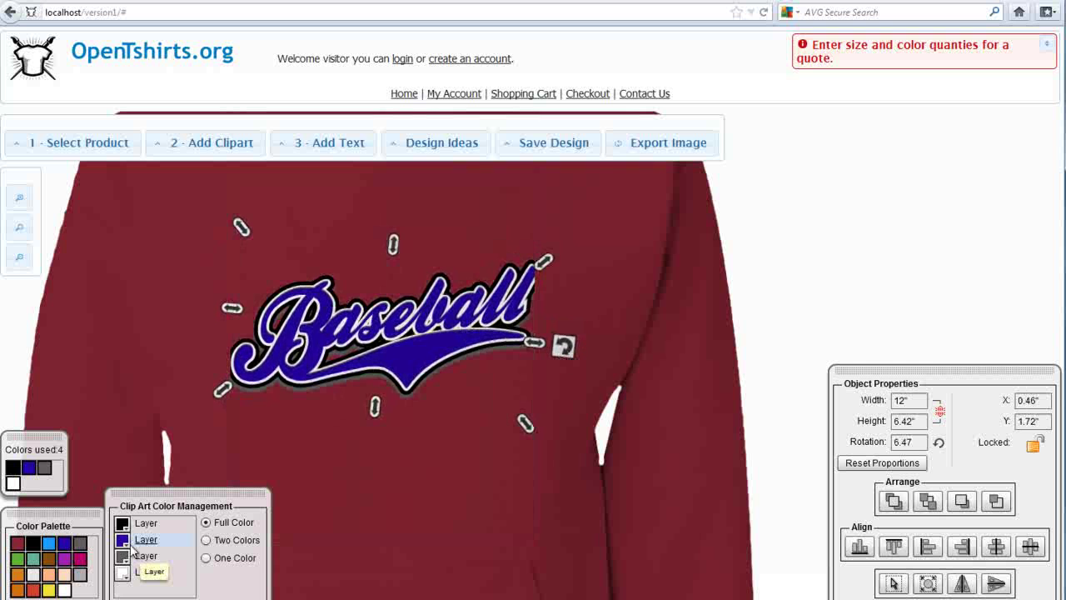
Recolor the Baseball clipart's blue layer dark red and its dark grey layer white.
left_click(124, 542)
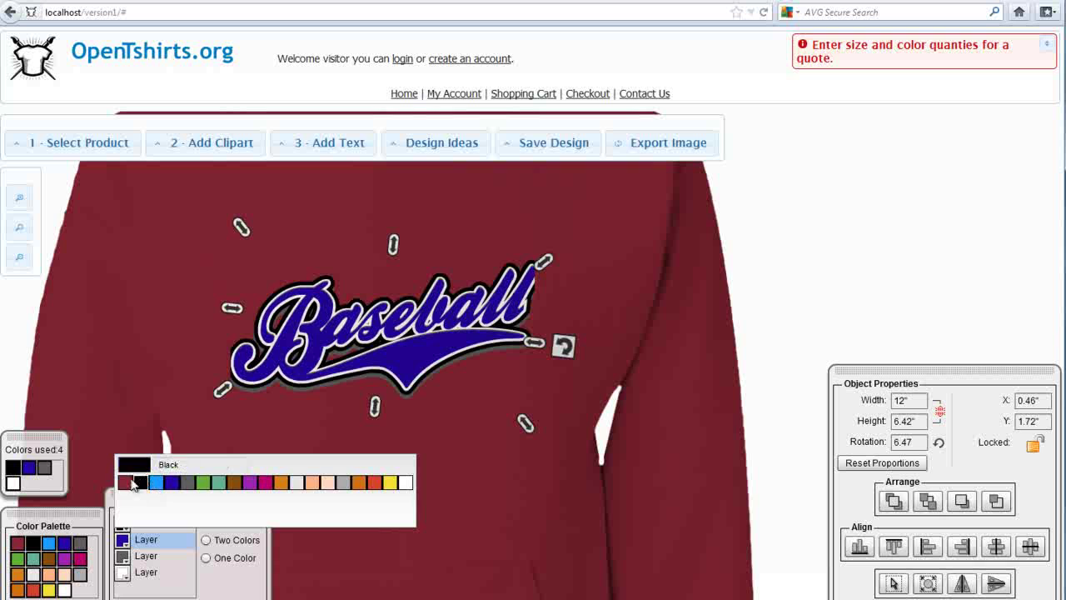
left_click(124, 482)
left_click(122, 555)
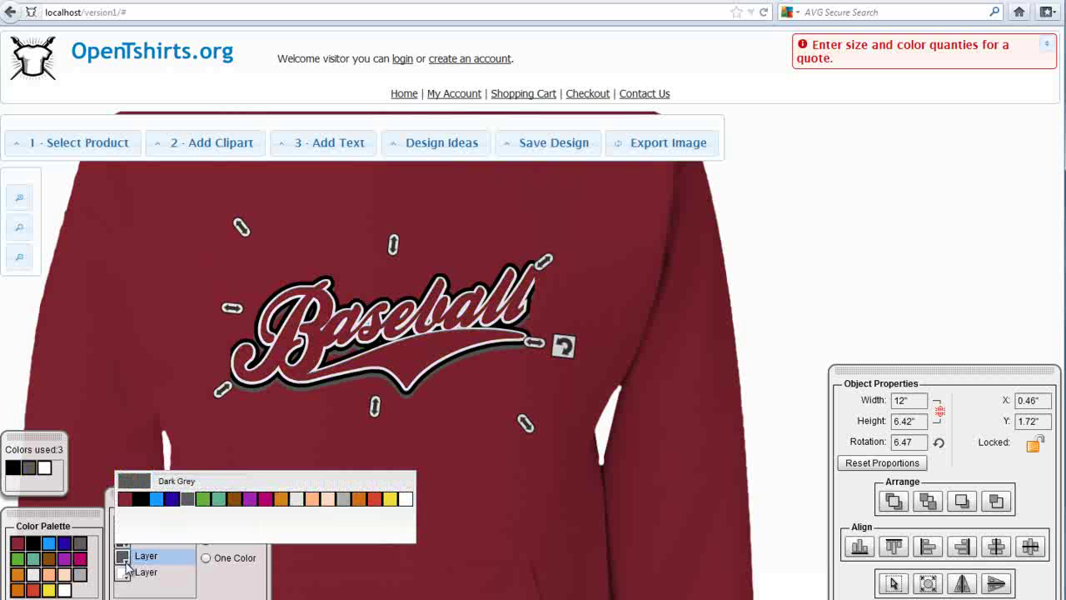
left_click(408, 504)
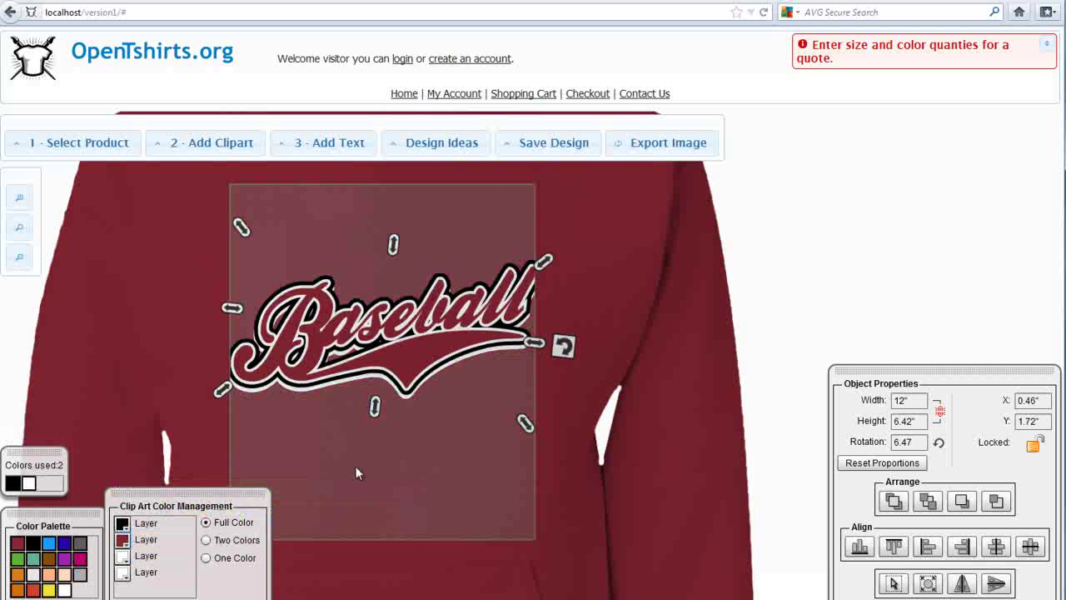
Scale the Baseball clipart to about 11.34" by 5.77" and move it to about X 0.66", Y 1.32".
left_click_drag(546, 265, 525, 288)
left_click_drag(530, 286, 512, 292)
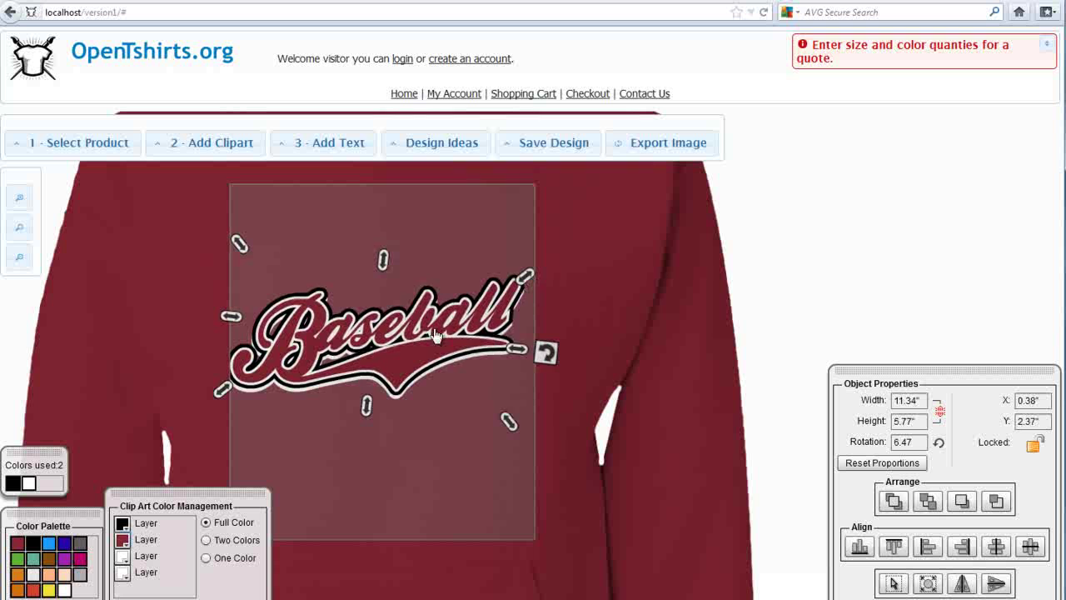
left_click_drag(370, 353, 376, 325)
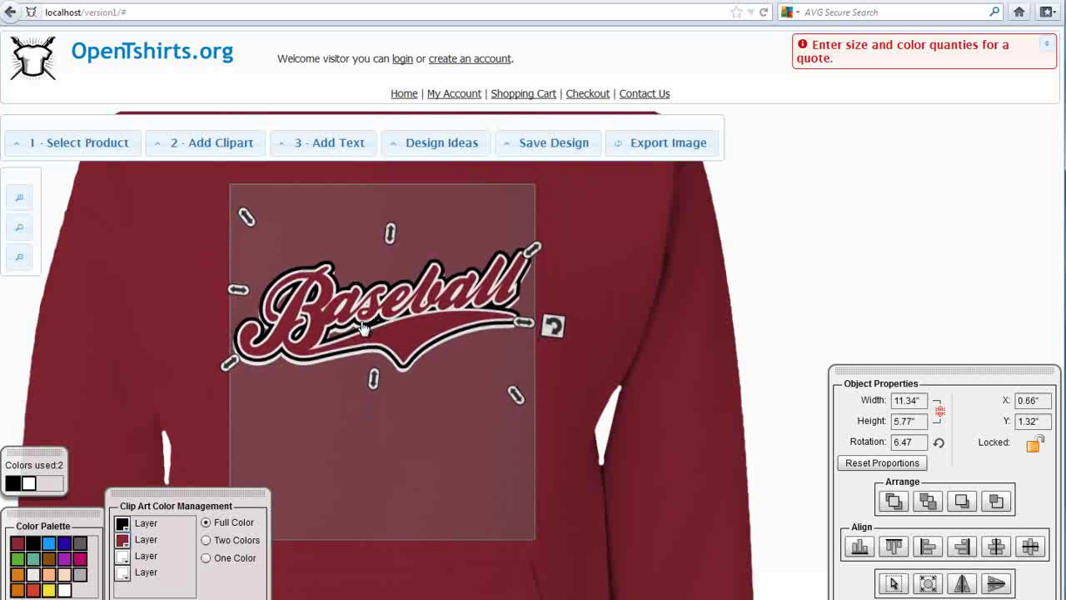
Add the text WESTVILLE, scale it to about 11.12" by 2.39", and place it just above the Baseball clipart.
left_click(326, 150)
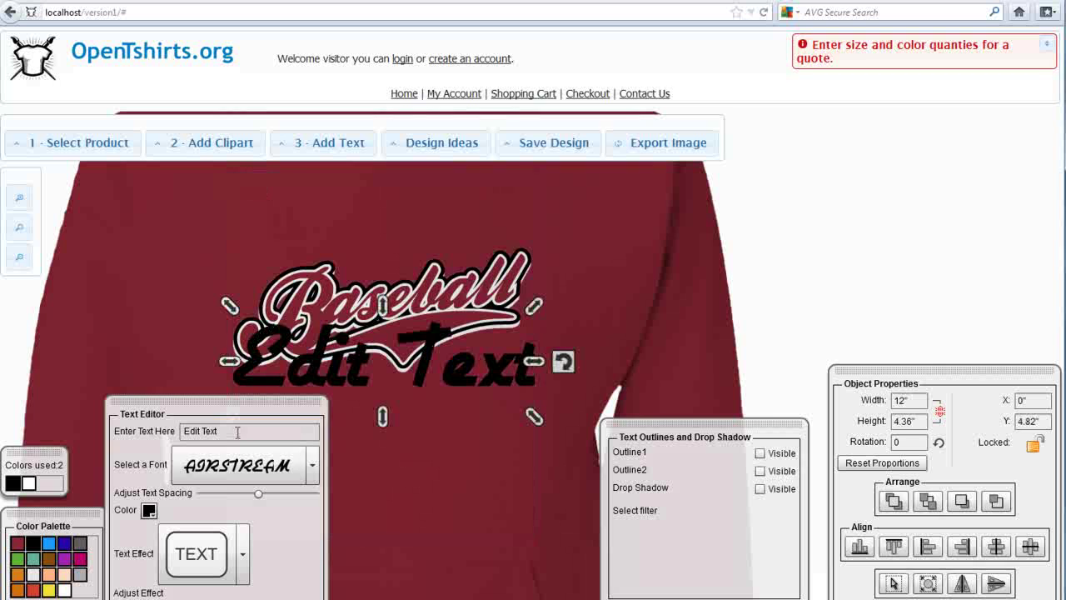
triple_click(238, 433)
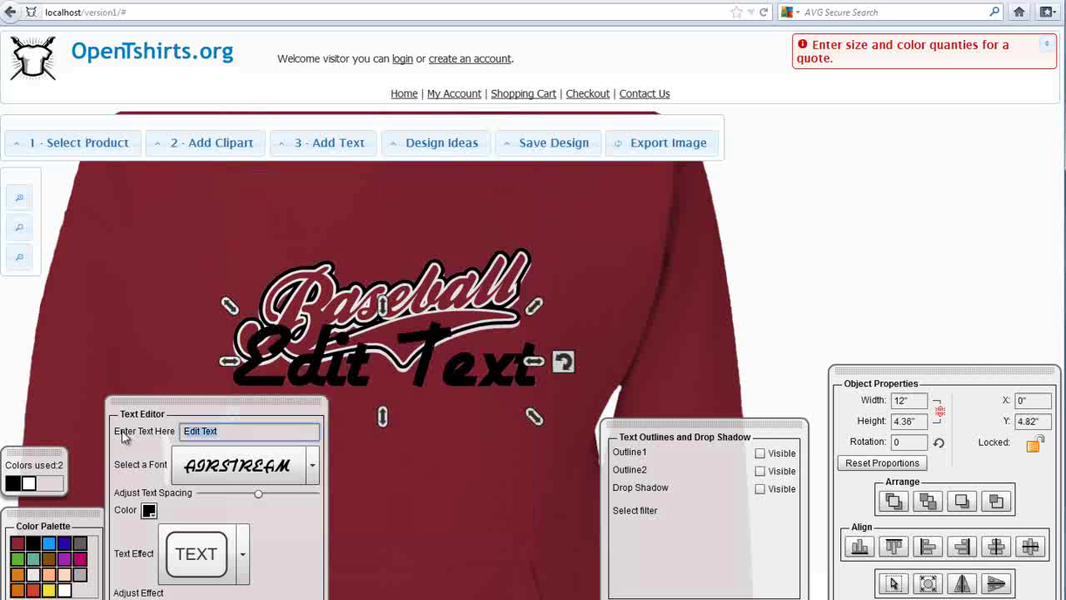
type("WS")
key("BackSpace")
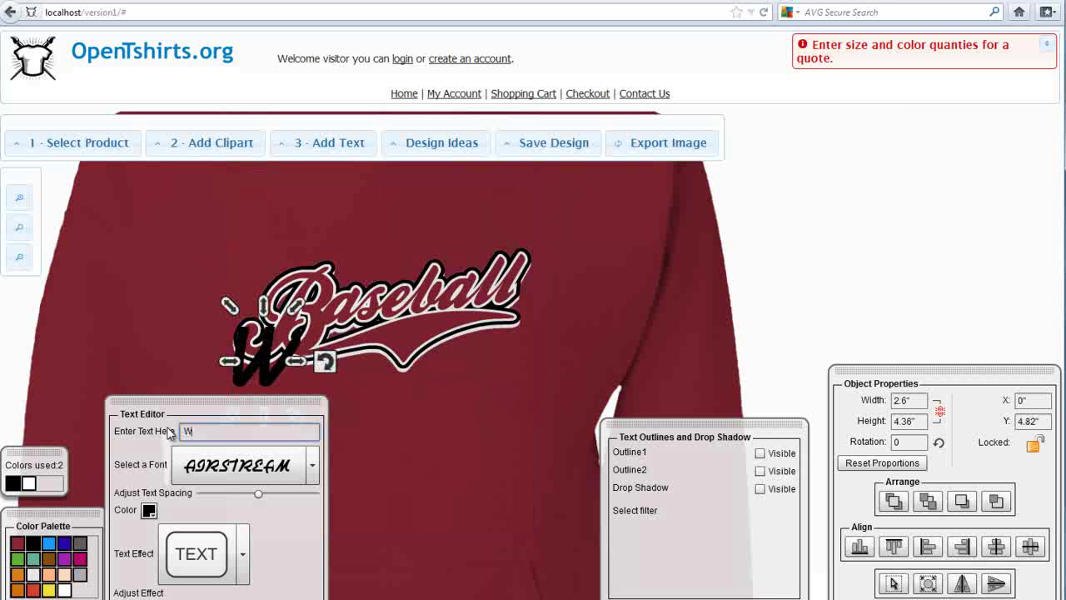
type("ESTVILL")
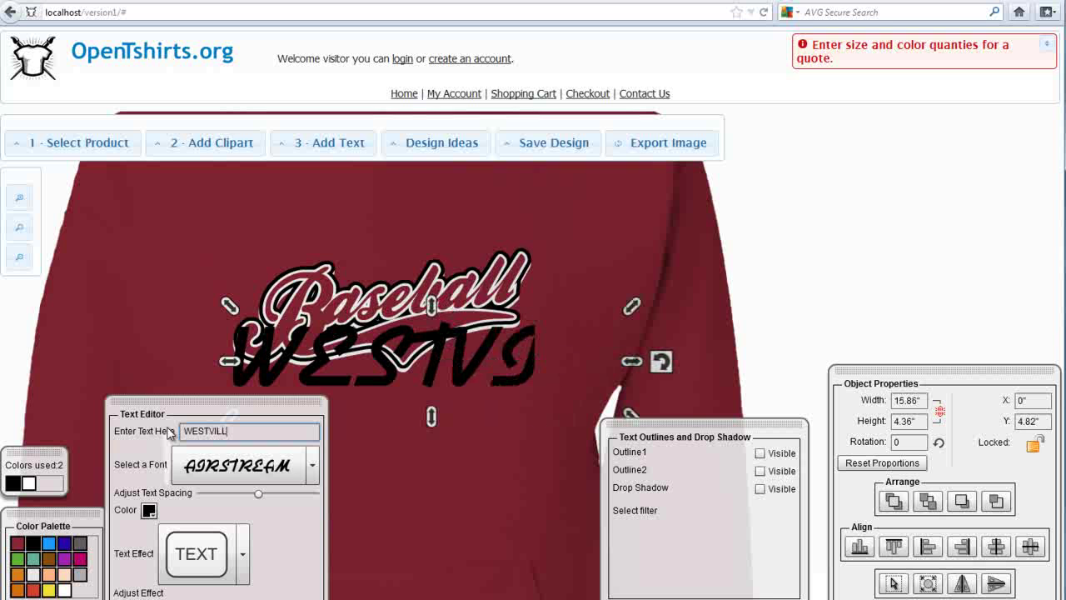
type("E")
left_click_drag(687, 311, 514, 362)
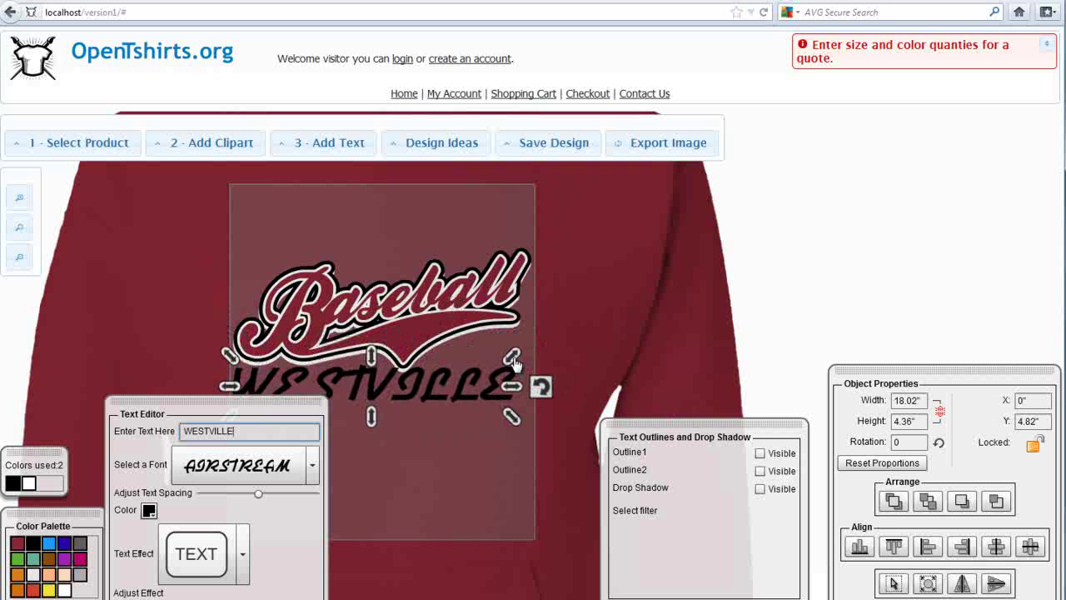
left_click_drag(426, 393, 434, 253)
Set the WESTVILLE text's font to College Slab, narrow it to about 11", and move it to about X 0.55", Y 1.05".
left_click(312, 463)
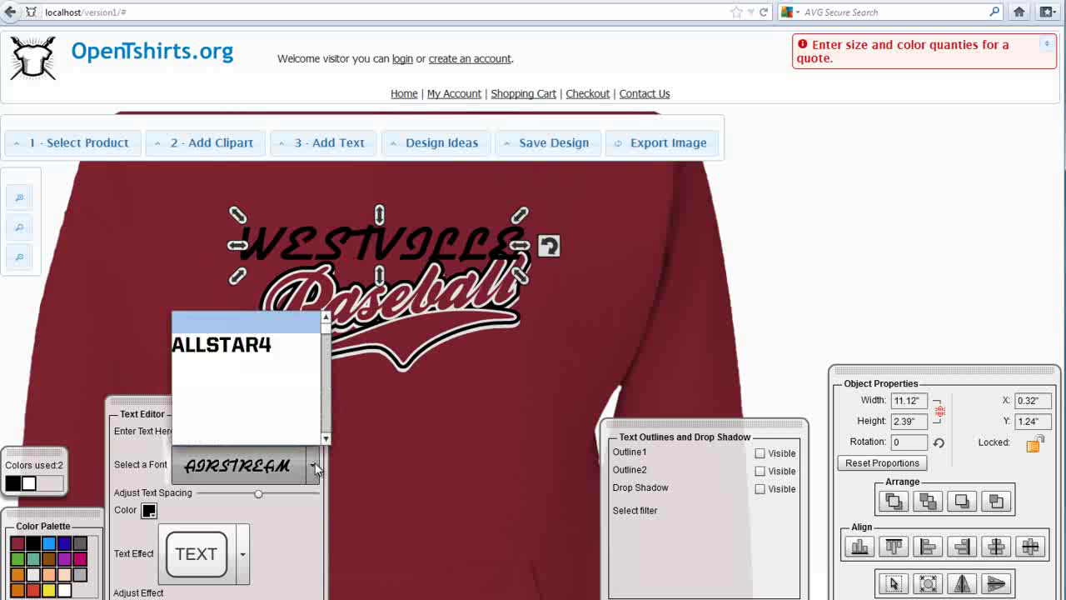
scroll(330, 335, "down", 5)
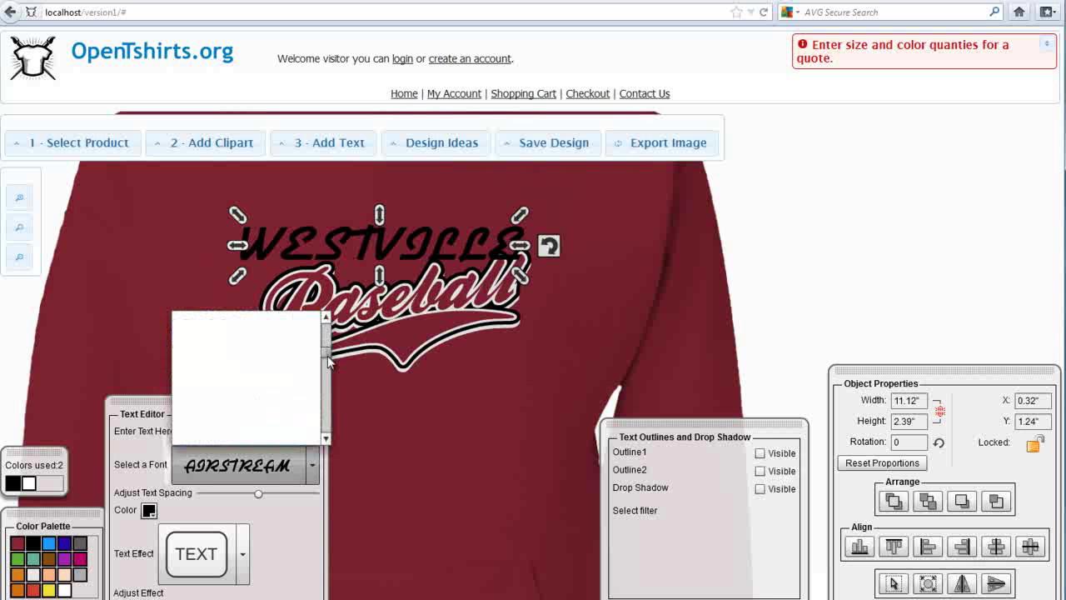
scroll(327, 323, "up", 3)
scroll(326, 323, "up", 3)
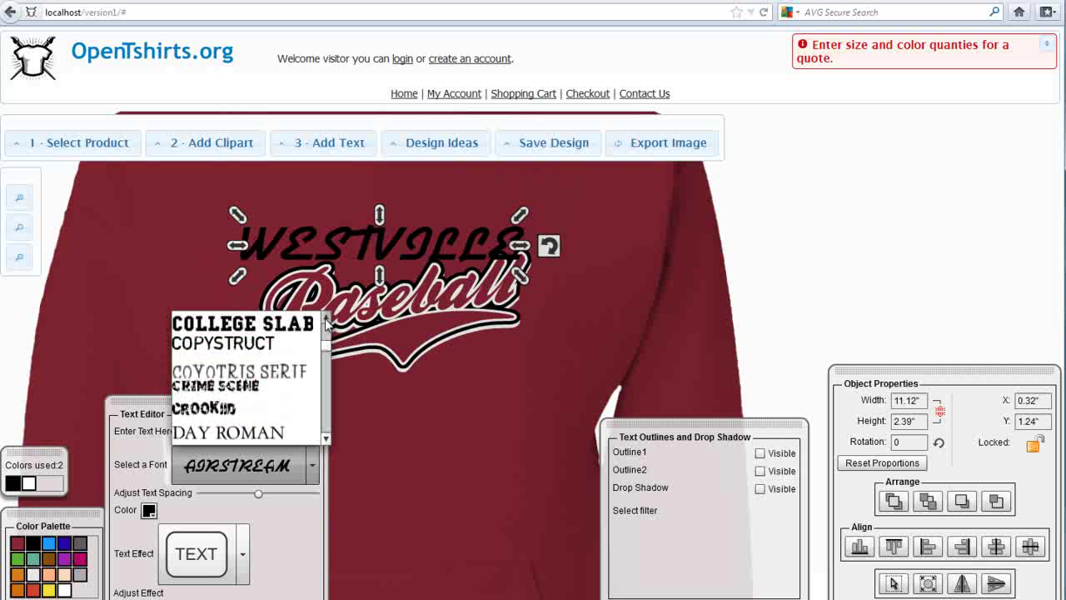
left_click(304, 327)
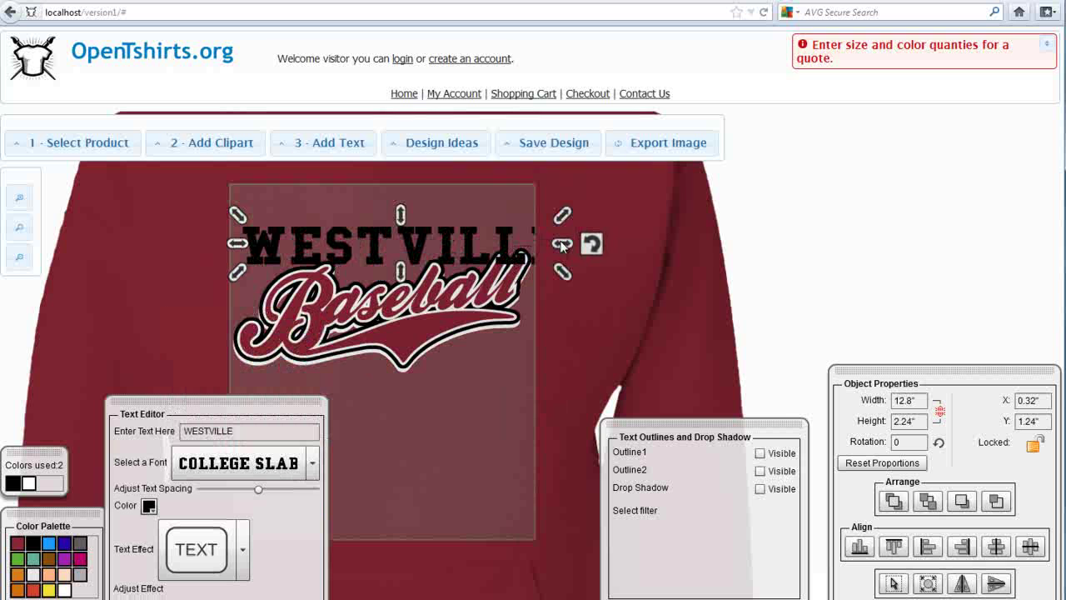
left_click_drag(565, 247, 518, 245)
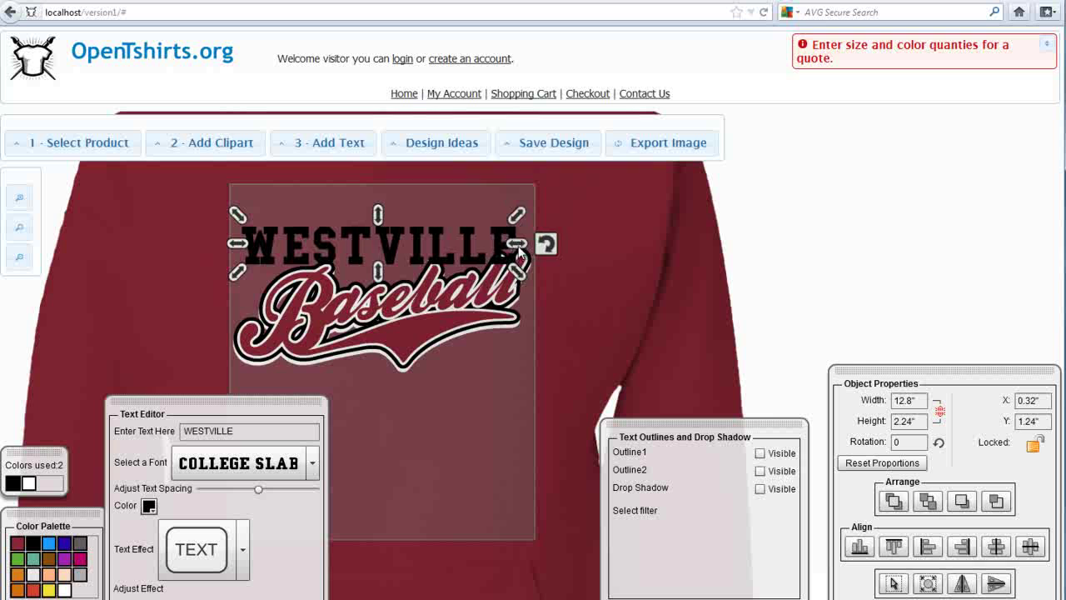
left_click_drag(387, 247, 393, 243)
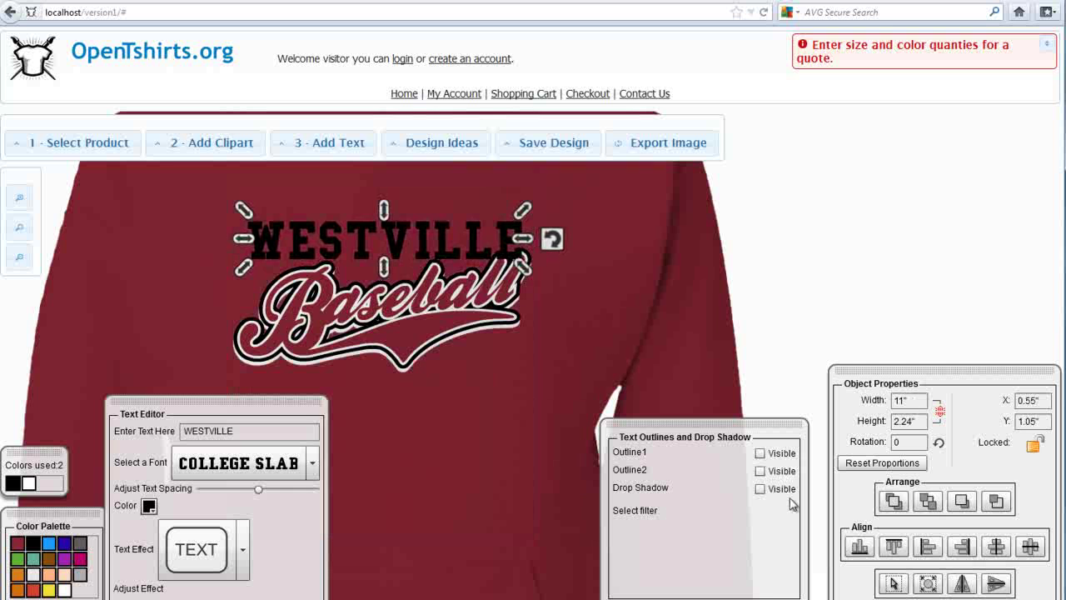
Show Outline2 on the WESTVILLE text in white and recolor the text fill dark red.
left_click(761, 472)
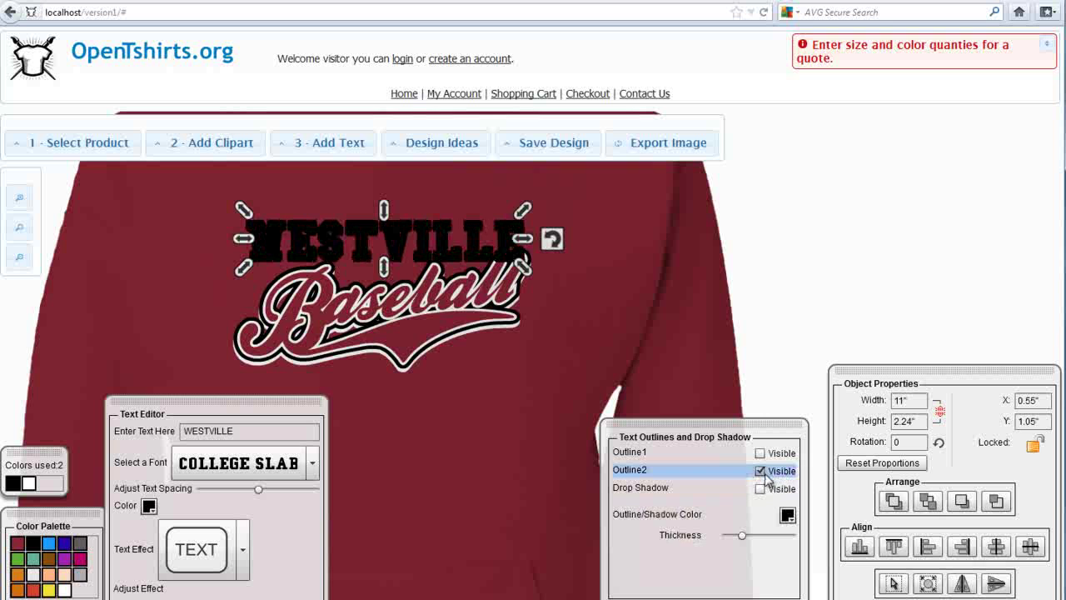
left_click(789, 517)
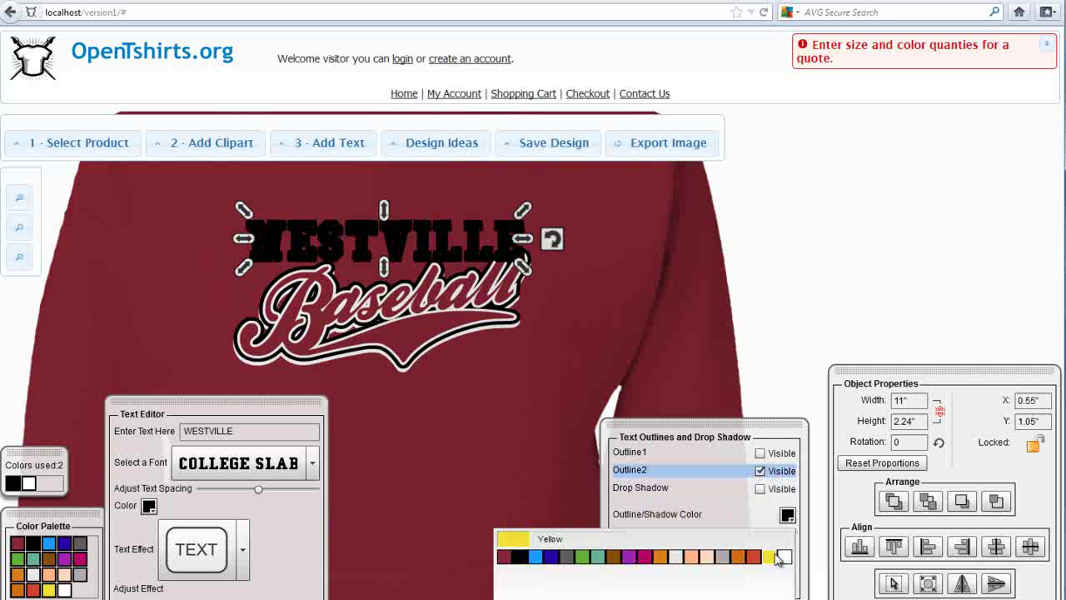
left_click(784, 555)
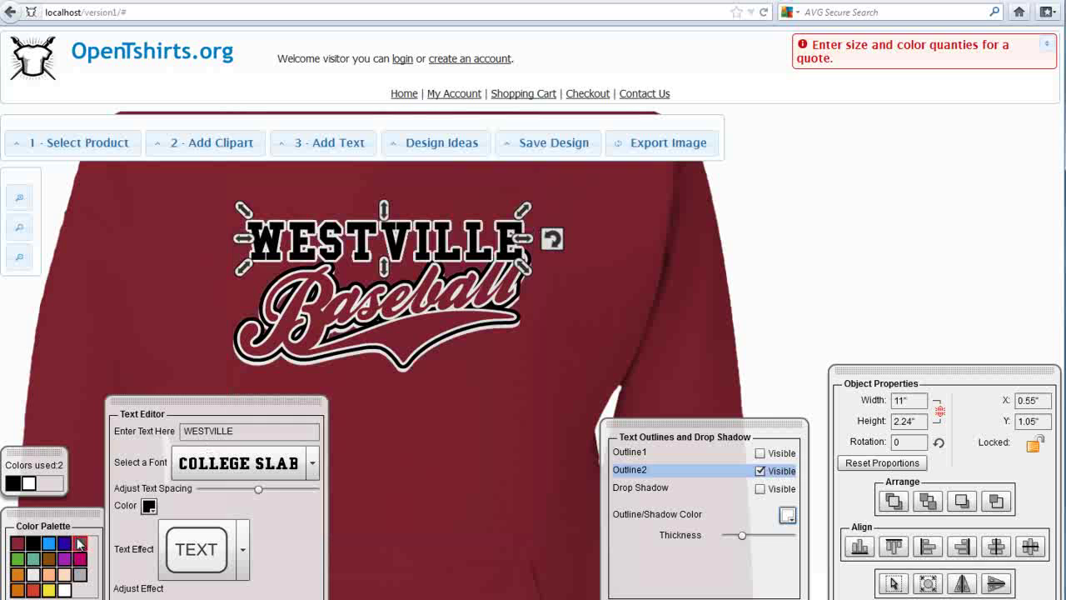
left_click(149, 508)
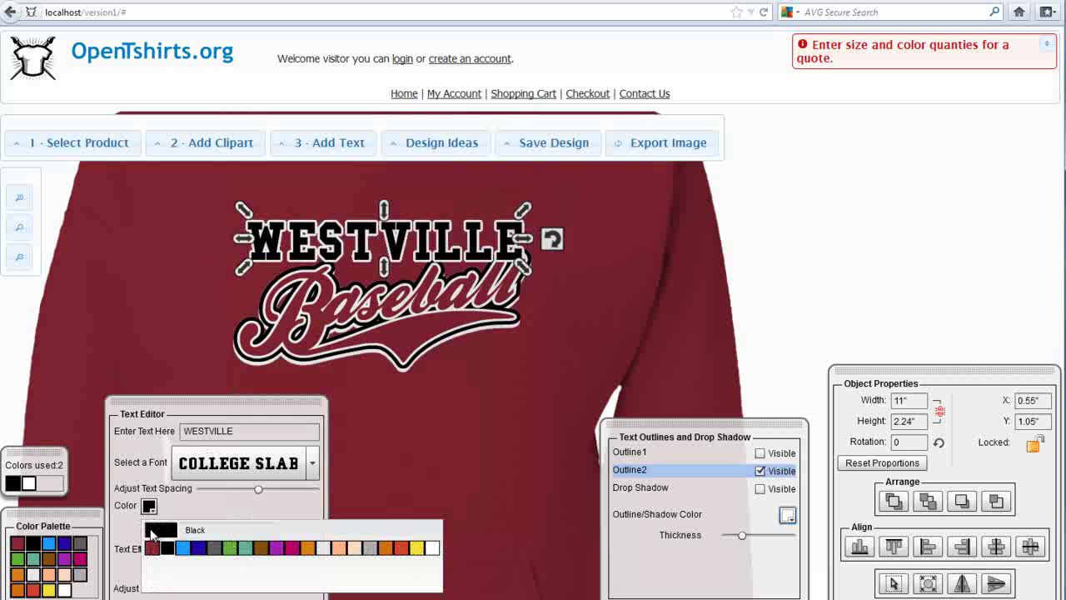
left_click(152, 546)
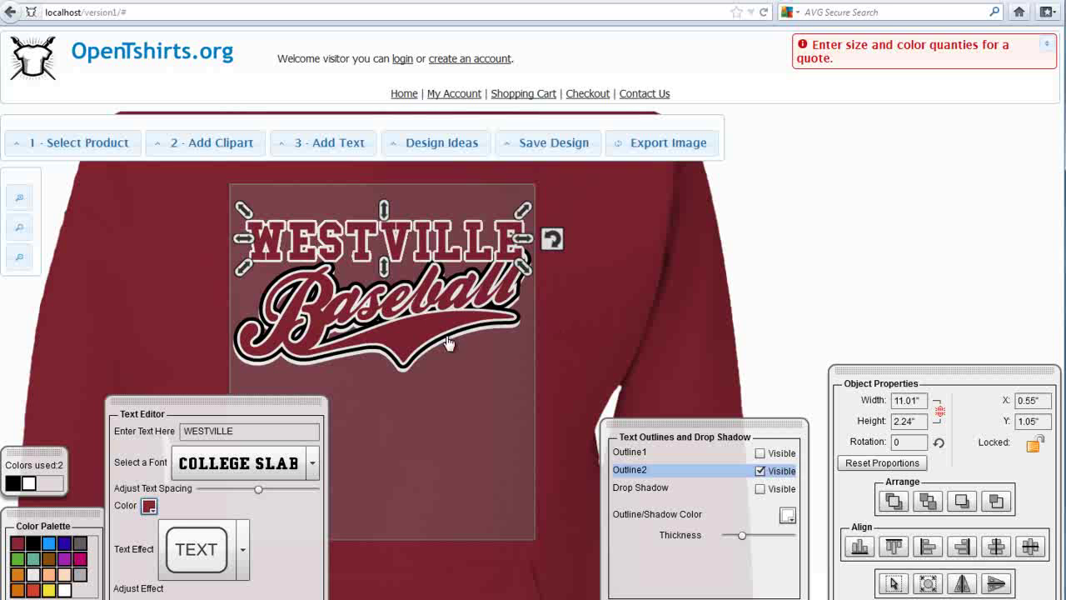
Save the hoodie design under the name Westville Hoodie Baseball.
left_click(16, 261)
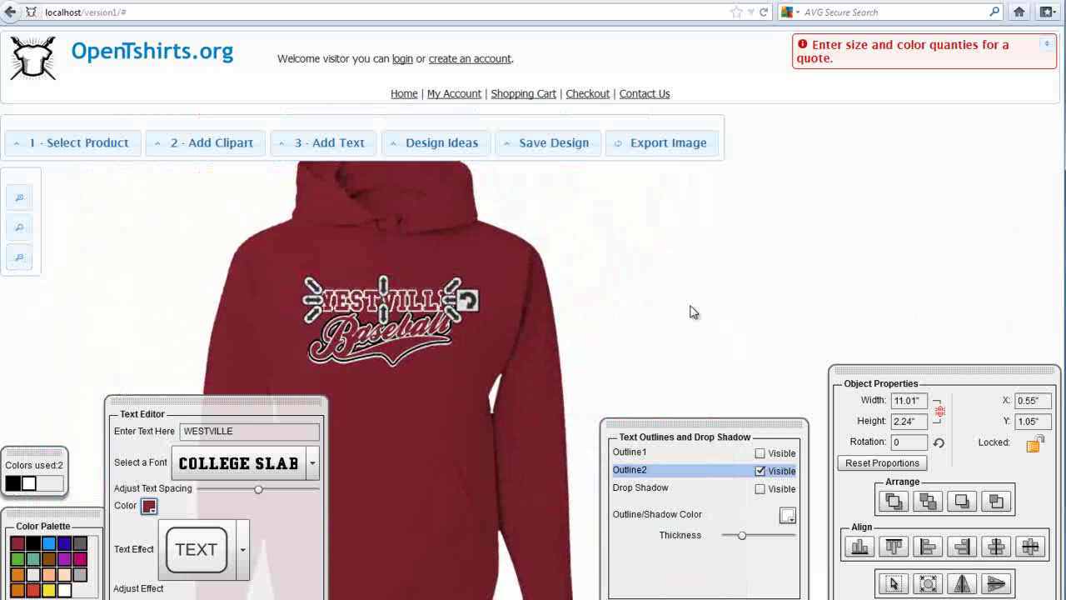
left_click(564, 148)
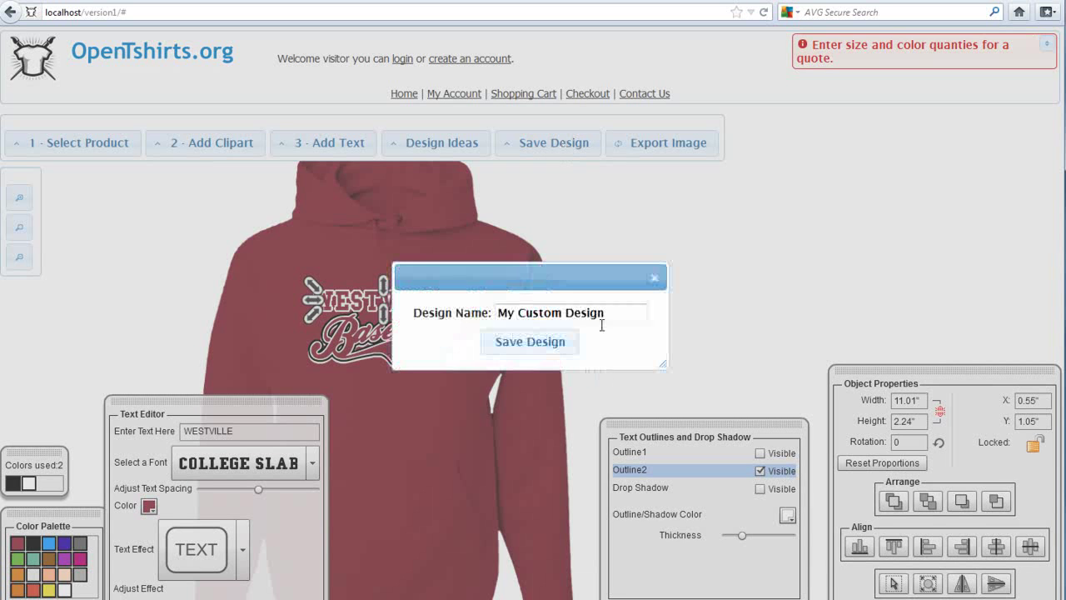
left_click_drag(611, 311, 439, 325)
type("Westville Hoodie Baseball")
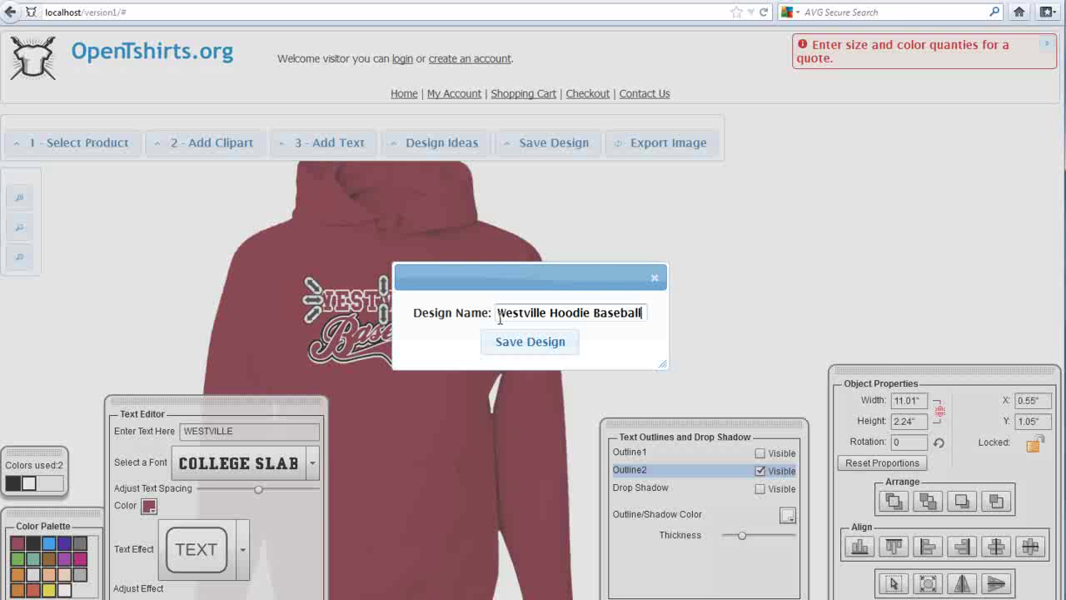
left_click(553, 348)
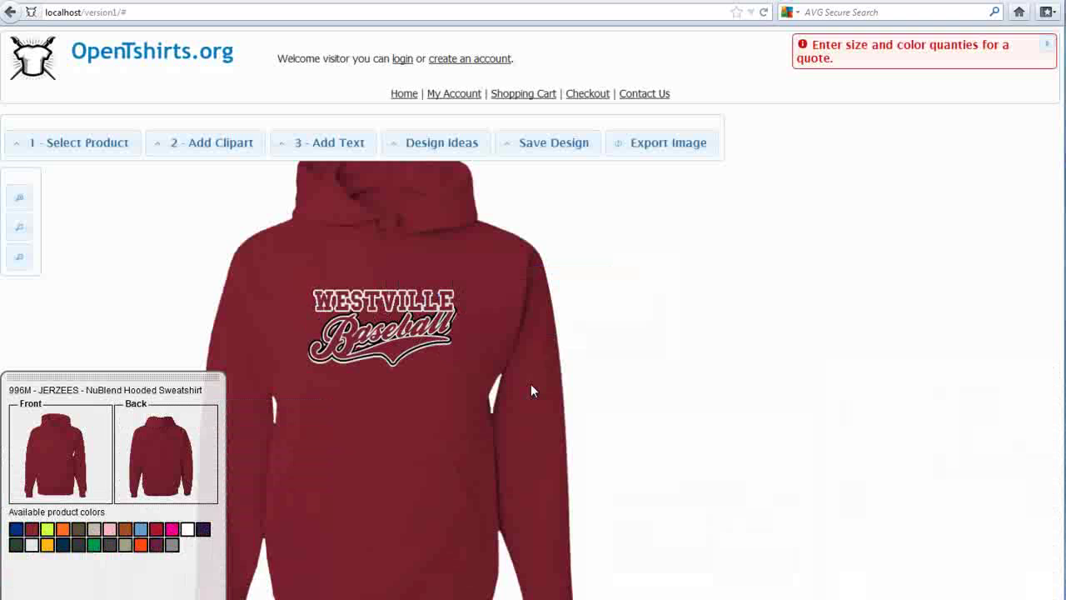
Switch to the admin site and open the Westville Hoodie Baseball entry in the Design Idea List for editing.
left_click(96, 2)
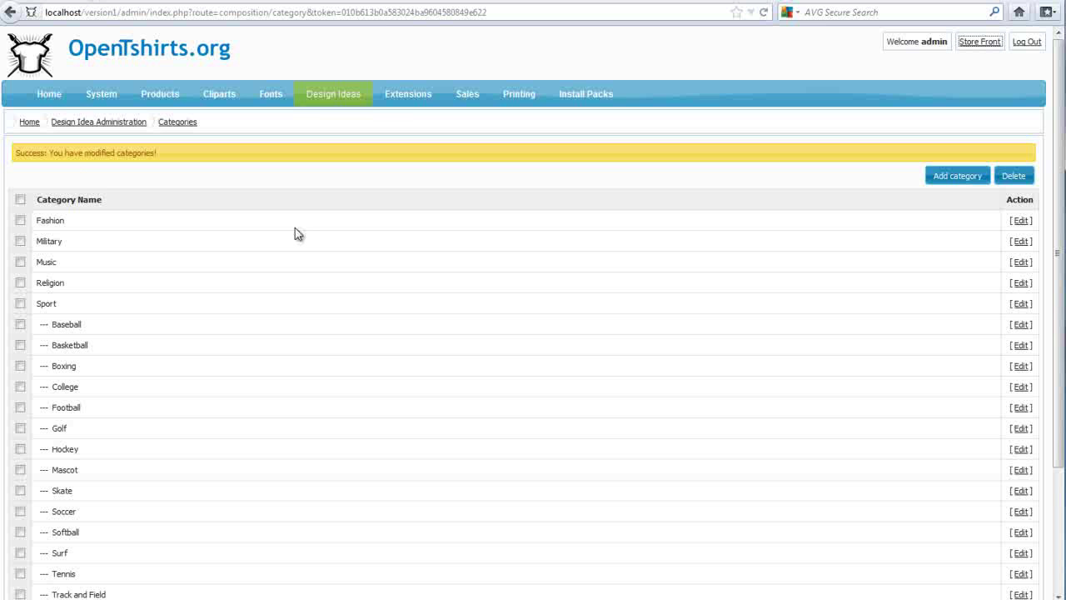
left_click(328, 119)
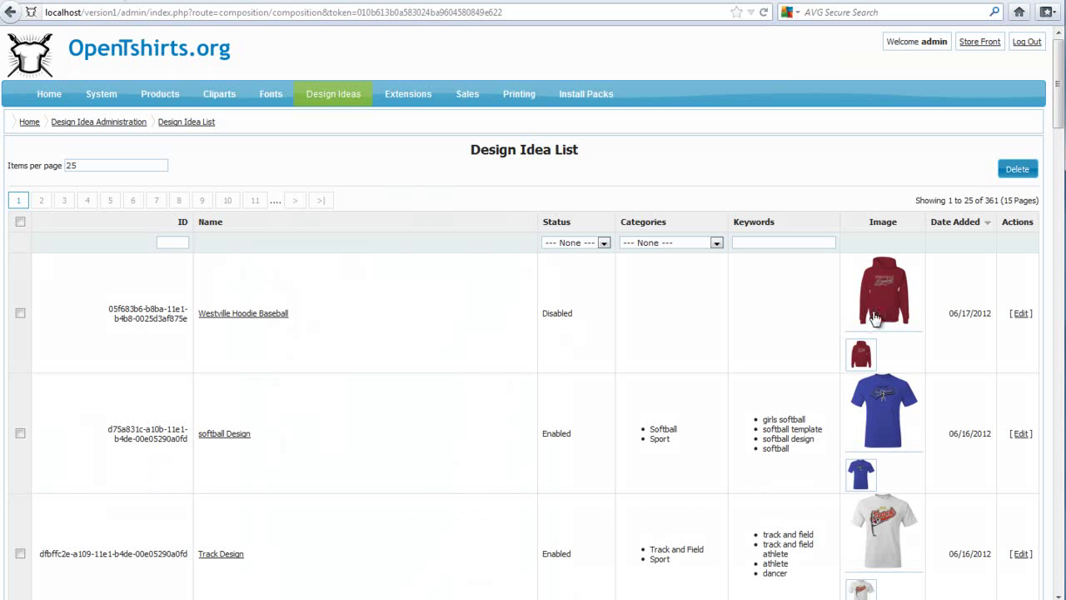
left_click(1024, 315)
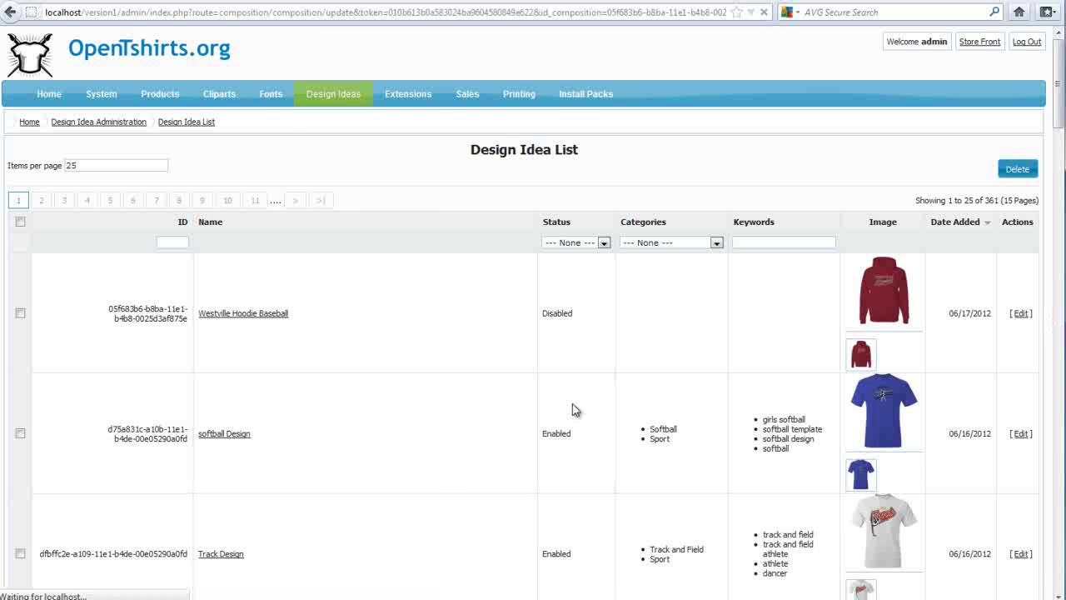
Set the Westville Hoodie Baseball design idea's status to Enabled and enter the tag Westville Baseball Hoodie.
left_click(480, 263)
left_click(450, 272)
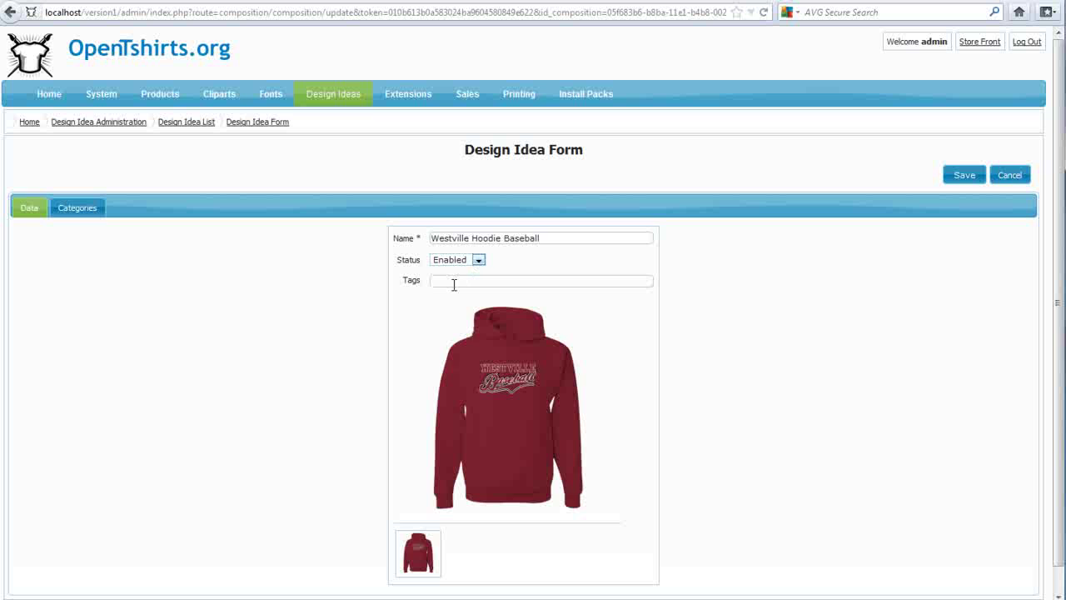
type("estville Baseba")
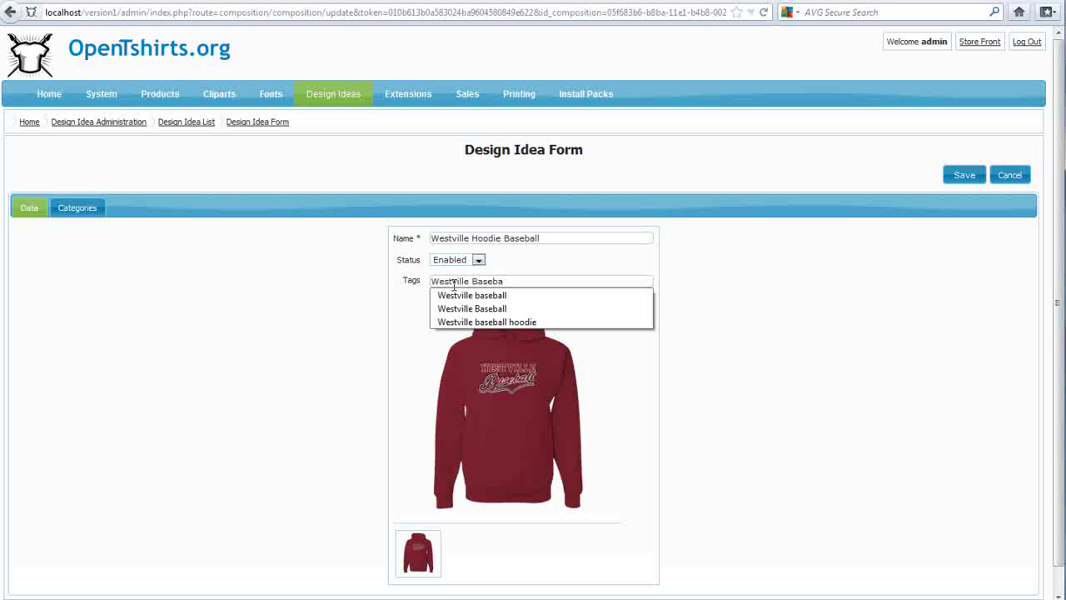
type("ll Ho")
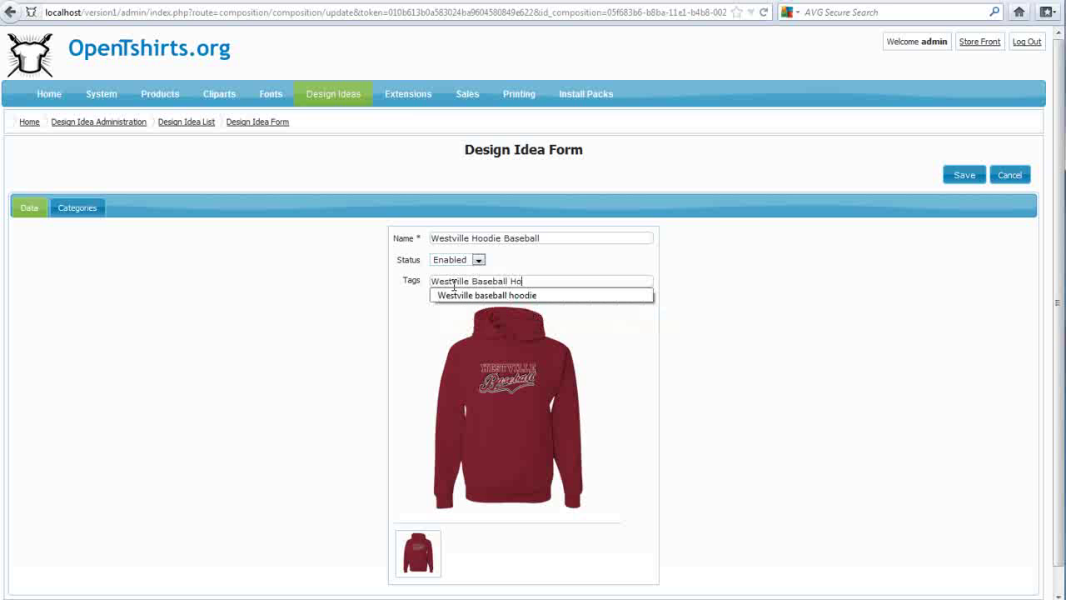
type("odie")
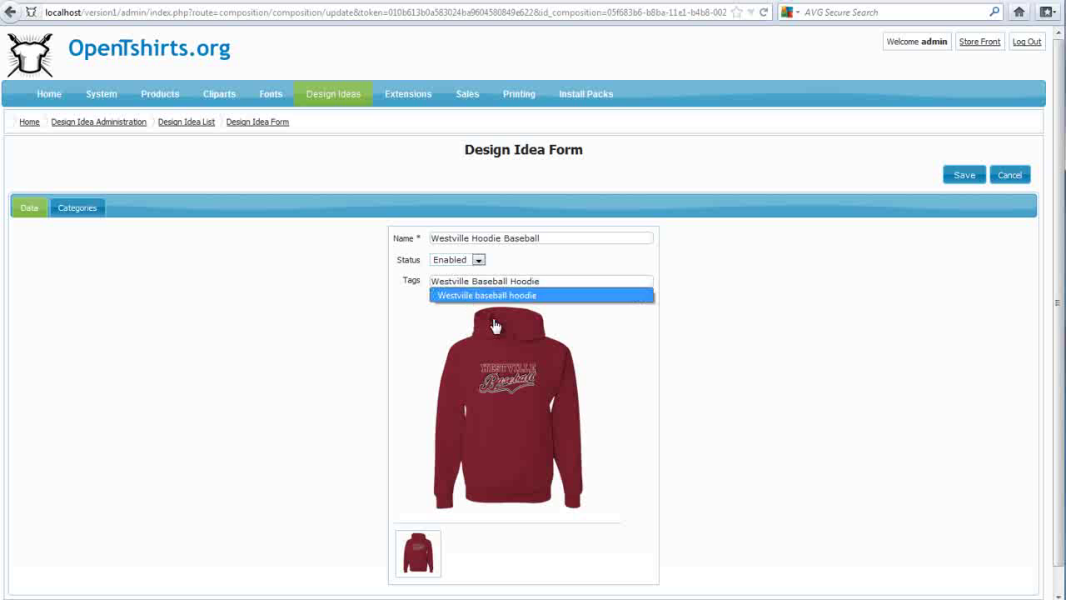
left_click(713, 318)
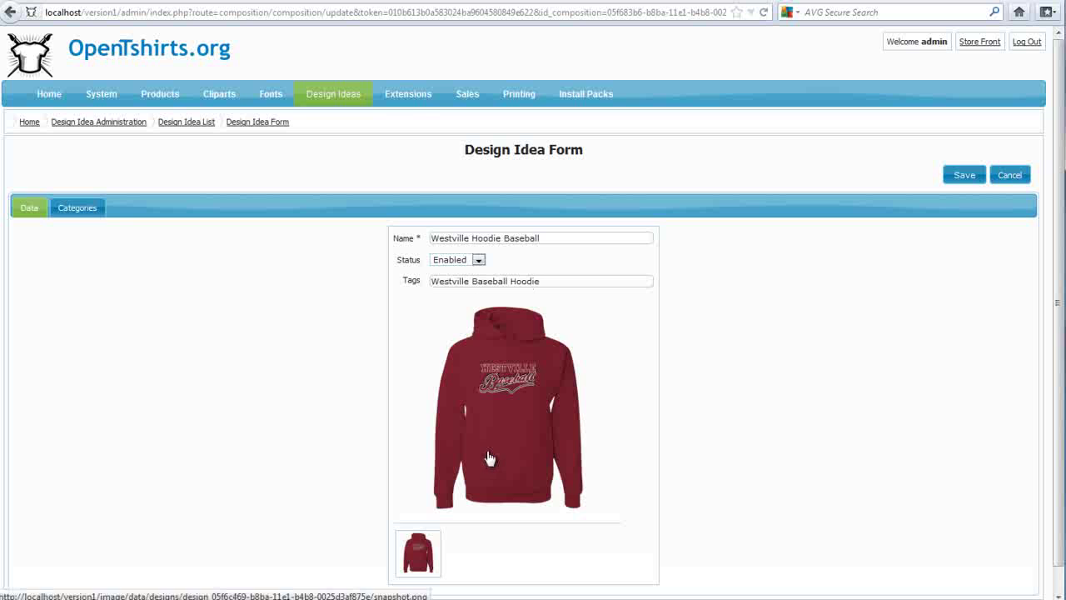
Assign the design idea to the Hoodies category under Westville Sports > Baseball and save it.
left_click(94, 215)
scroll(538, 452, "down", 1)
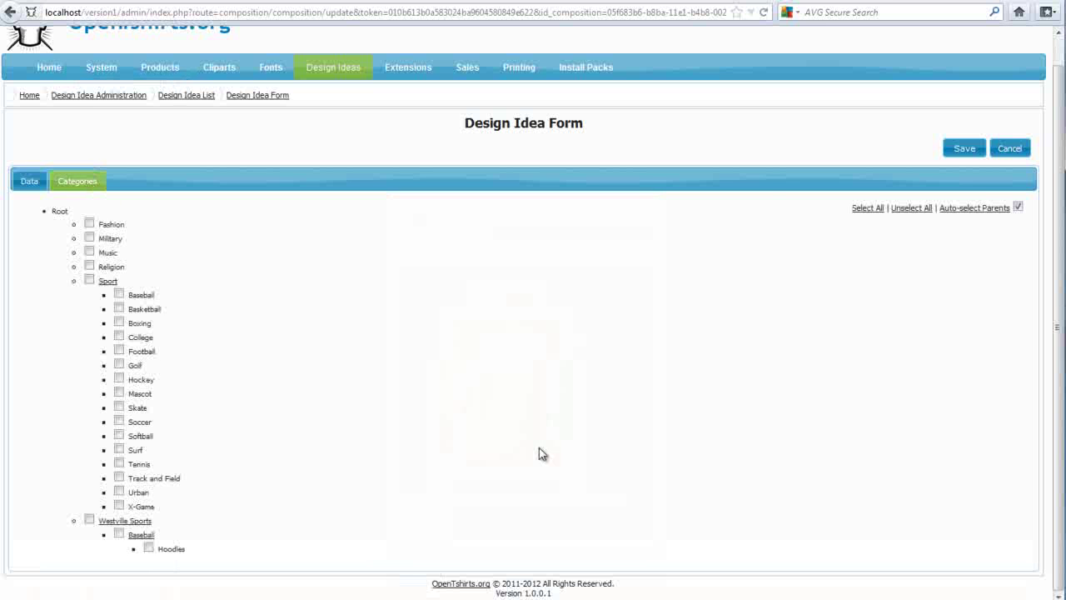
left_click(149, 547)
left_click(950, 147)
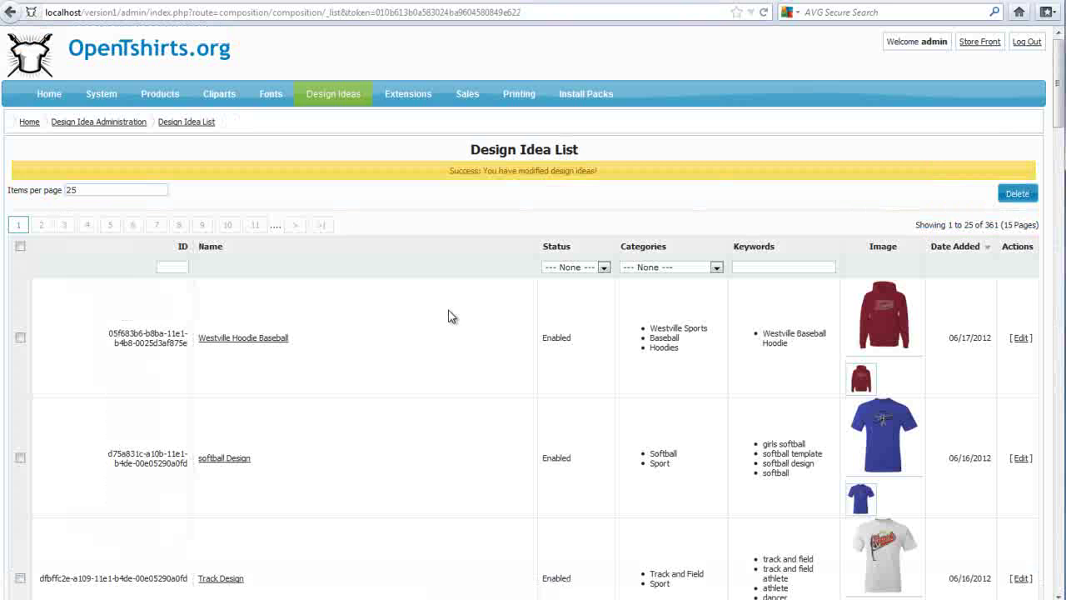
Switch back to the store front and reload the design page.
left_click(301, 4)
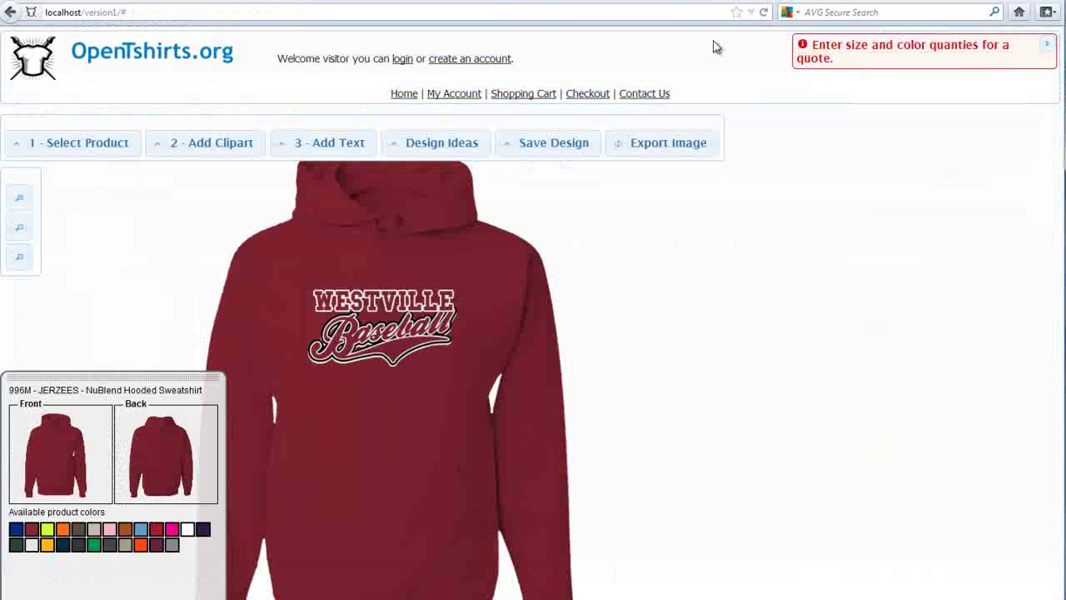
left_click(763, 12)
left_click(498, 309)
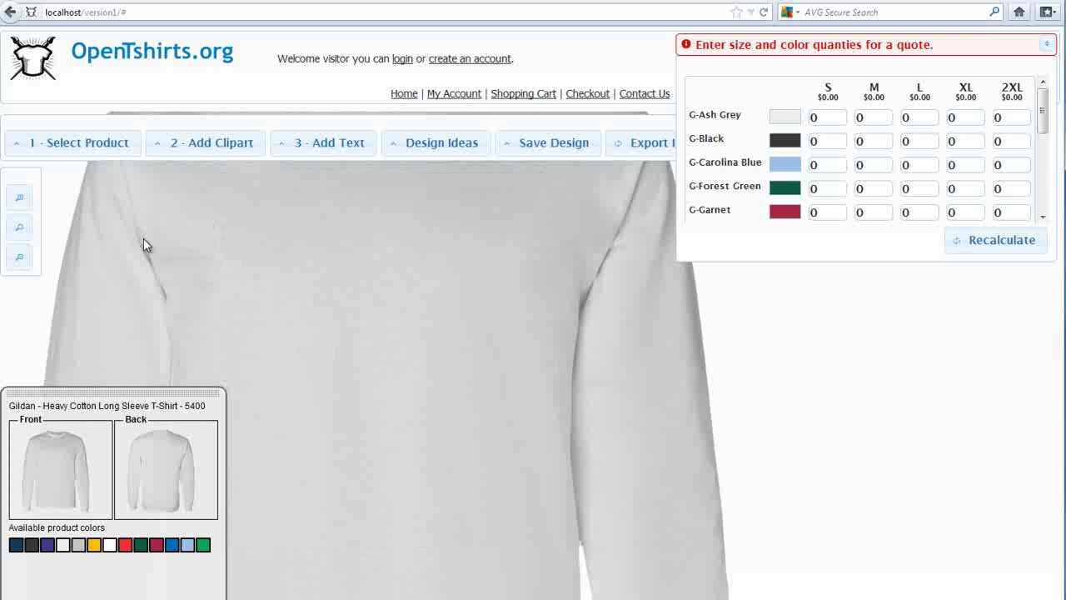
Choose the 996M - JERZEES - NuBlend Hooded Sweatshirt from the Hoodies product category and set its colour to bright red.
left_click(124, 143)
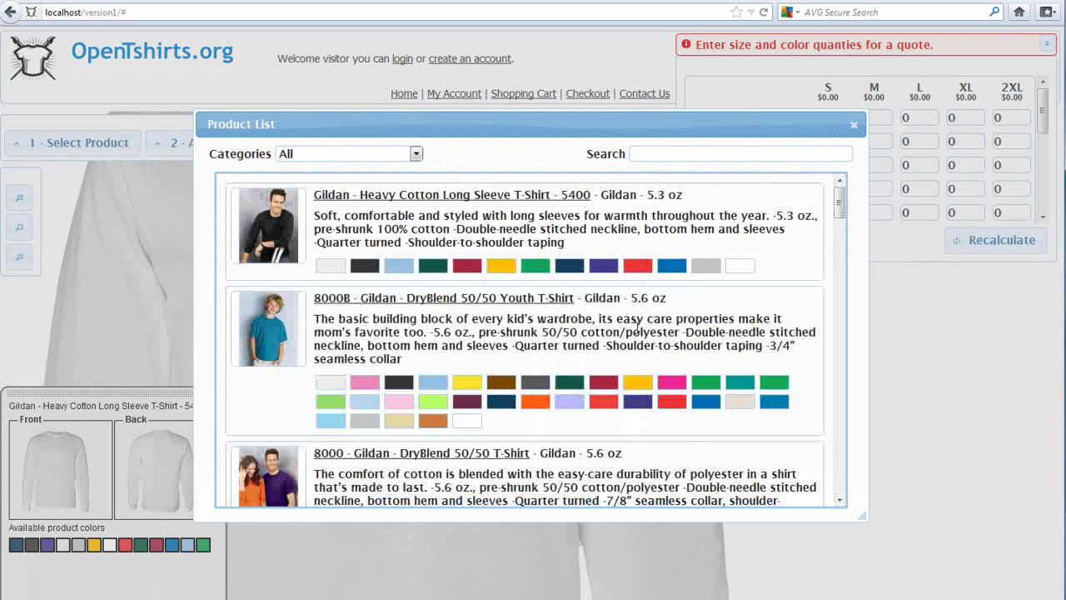
left_click(416, 155)
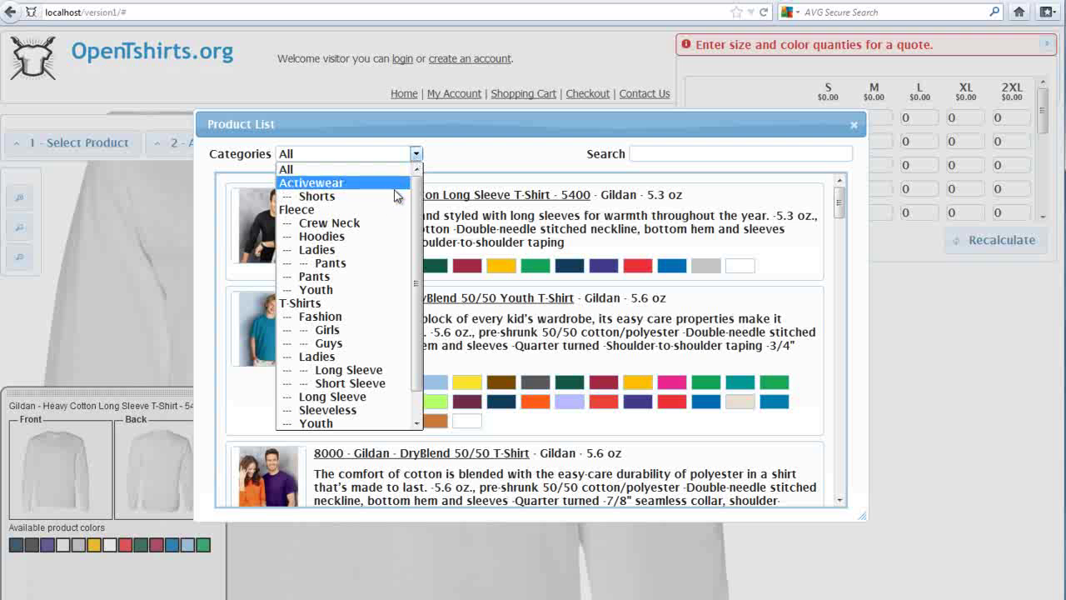
left_click(379, 237)
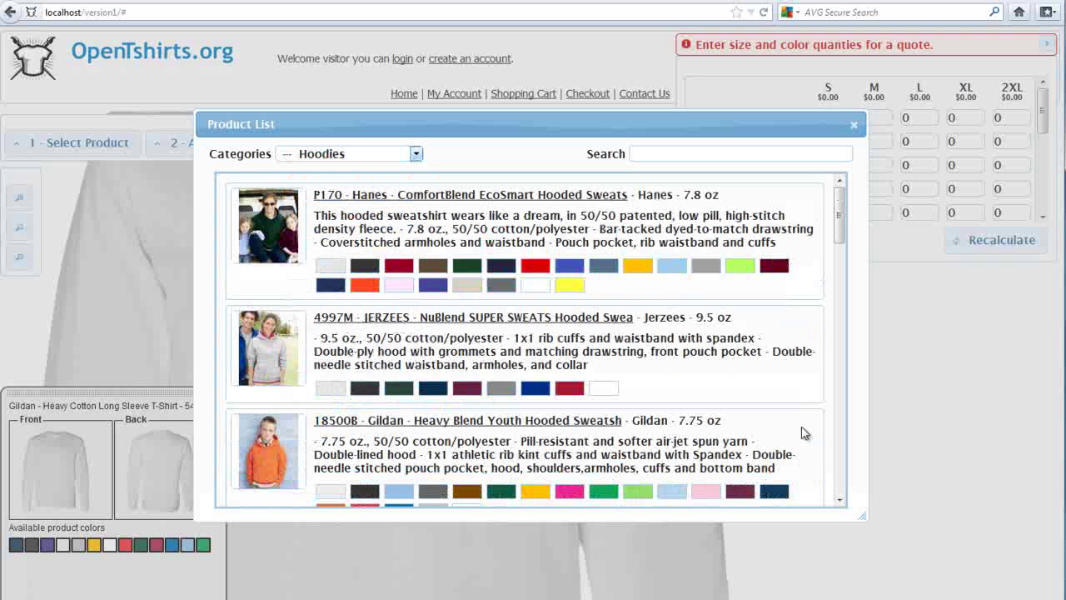
left_click_drag(840, 228, 825, 363)
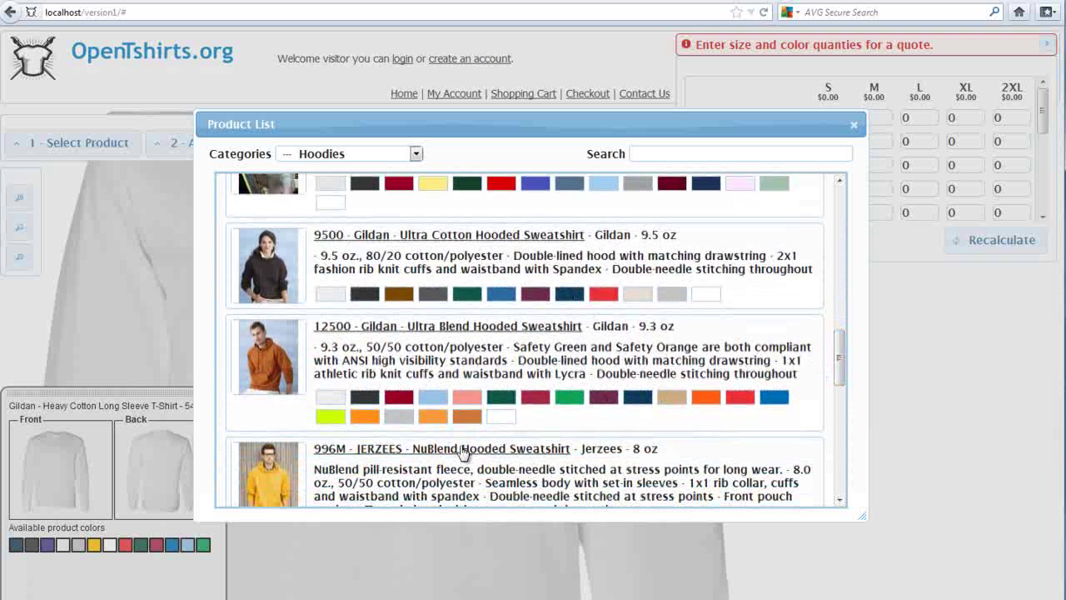
left_click(463, 449)
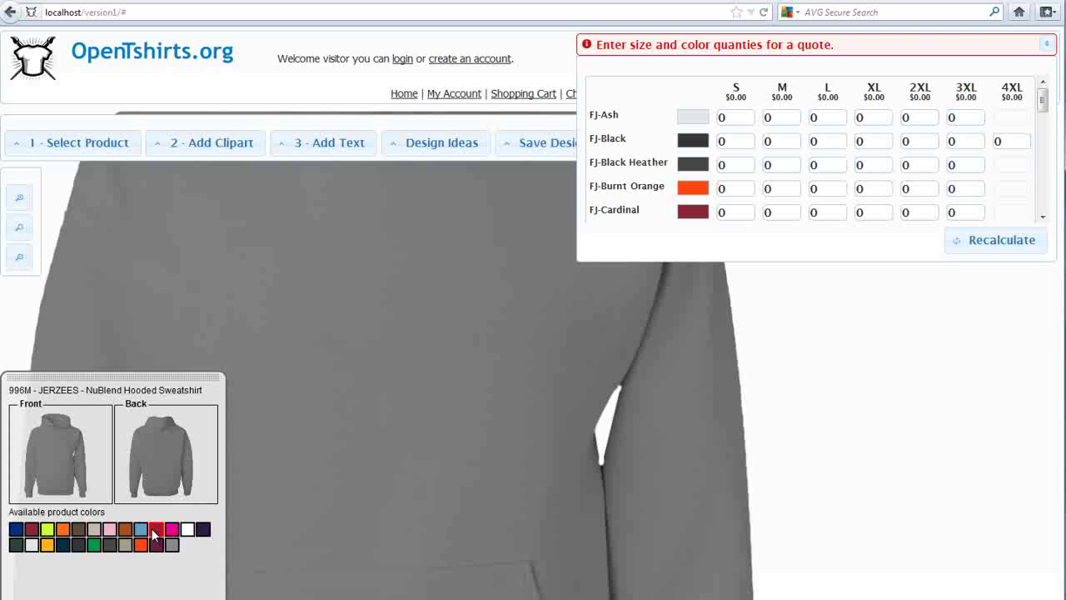
left_click(154, 531)
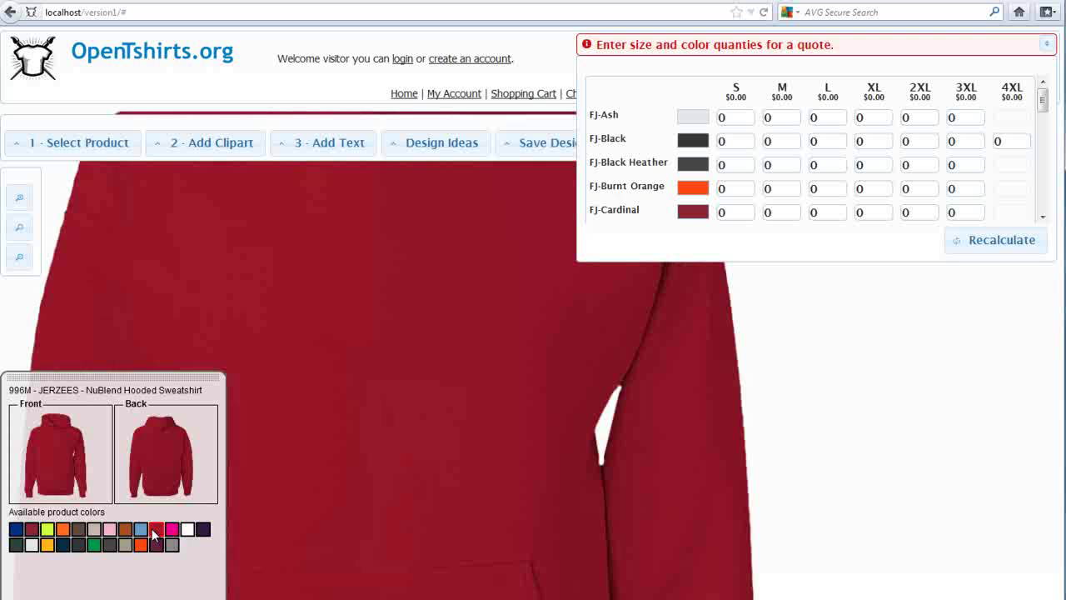
Load the Westville Baseball hoodie from the Westville Sports design ideas and change the hoodie colour to dark red.
left_click(451, 147)
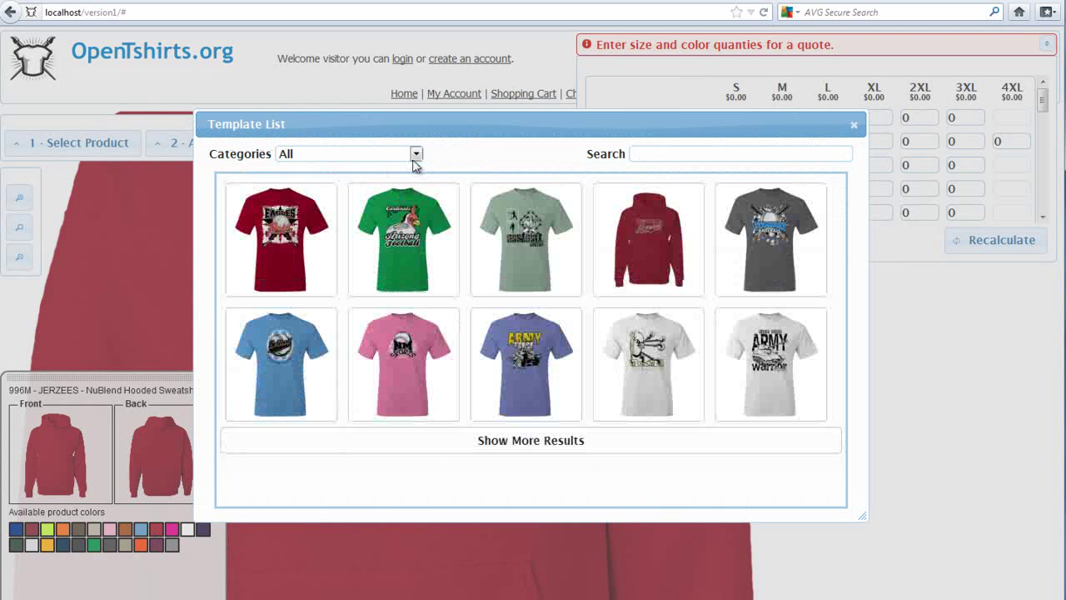
left_click(415, 154)
left_click_drag(416, 215, 410, 306)
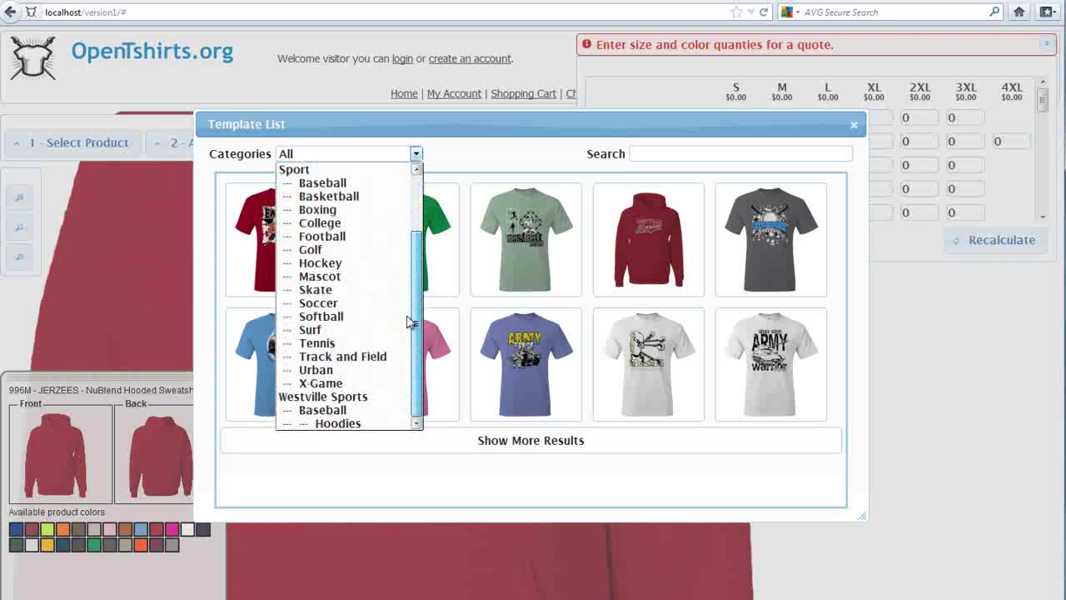
left_click(360, 398)
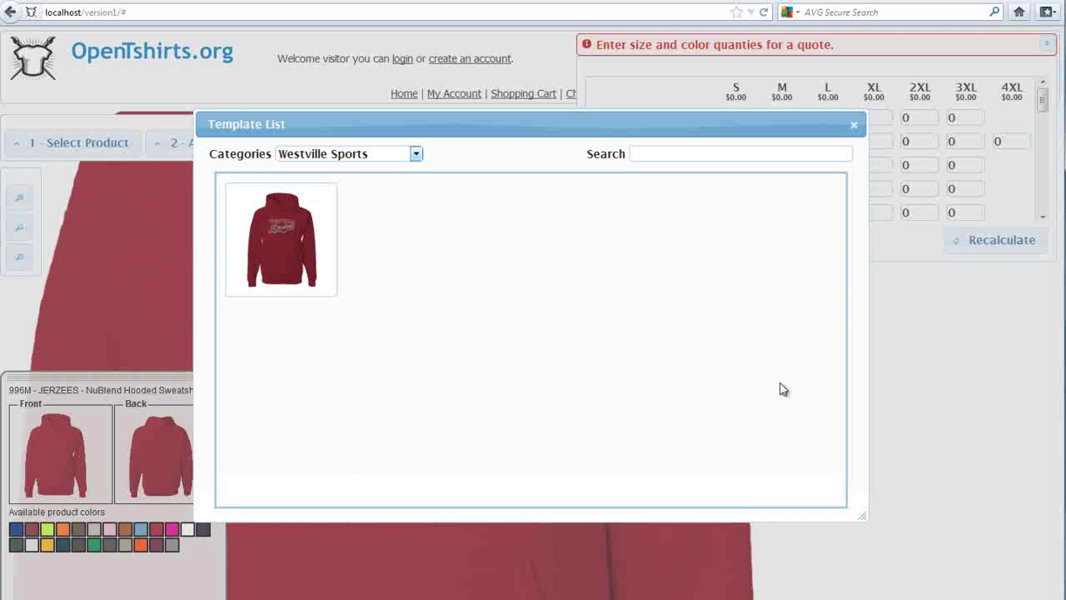
left_click_drag(511, 130, 708, 146)
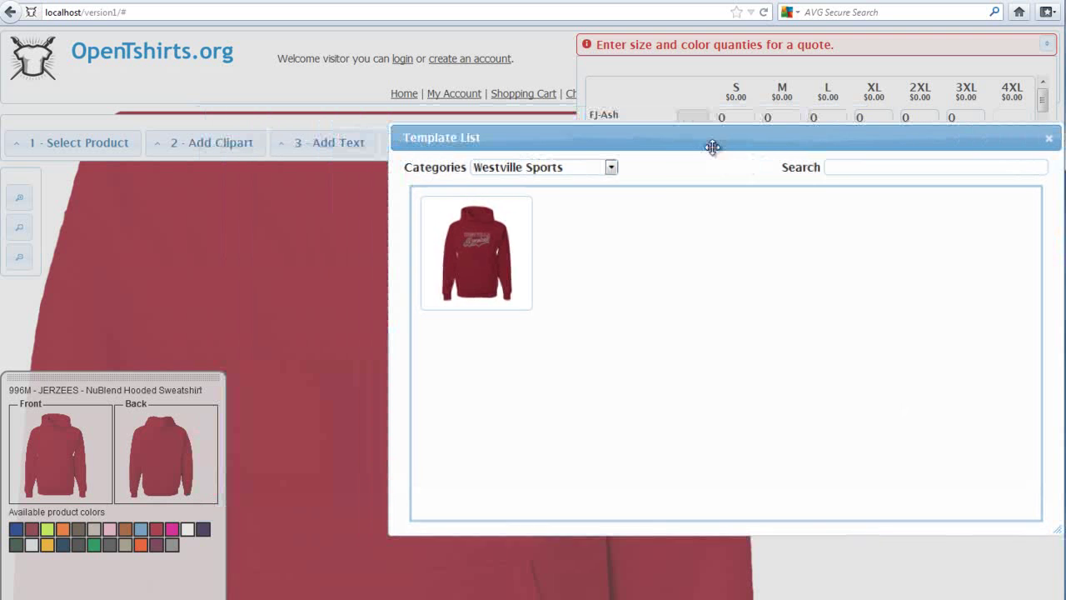
left_click(475, 259)
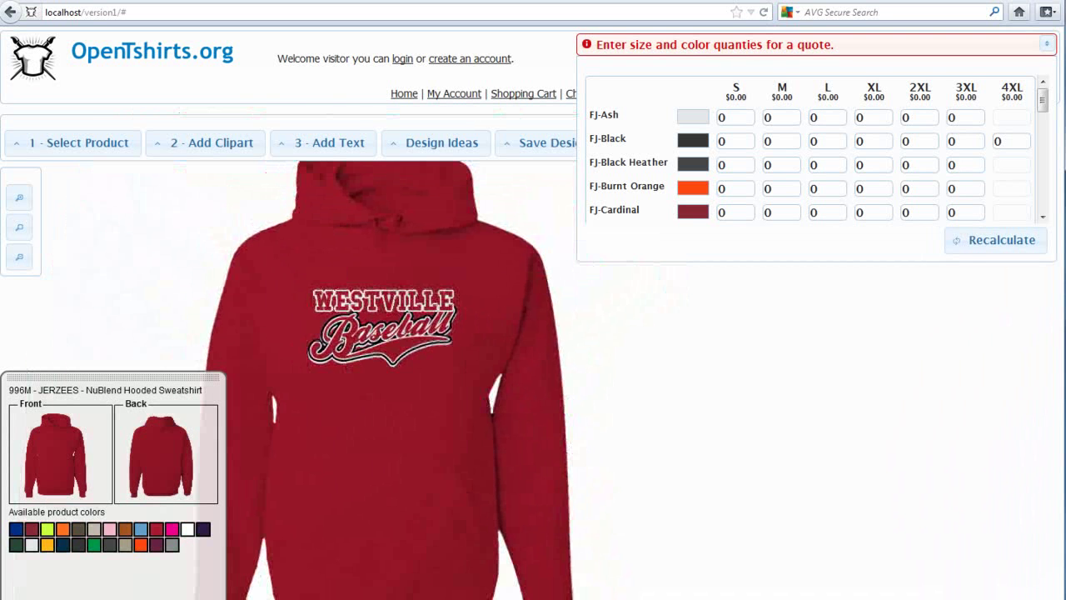
left_click(32, 530)
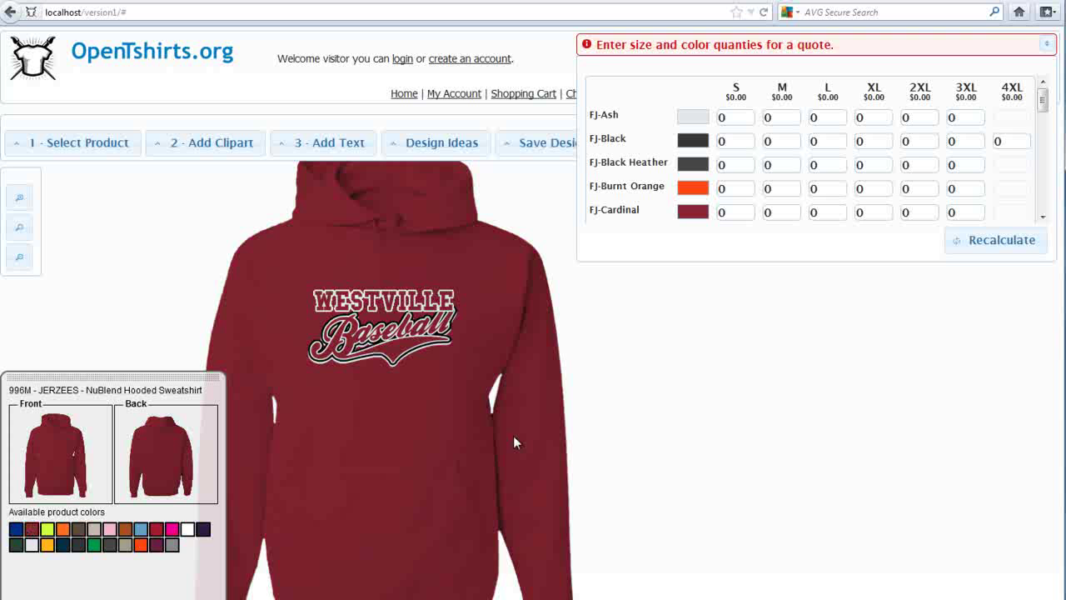
Collapse the quote area, export the hoodie design as an image and save the file.
left_click(1049, 44)
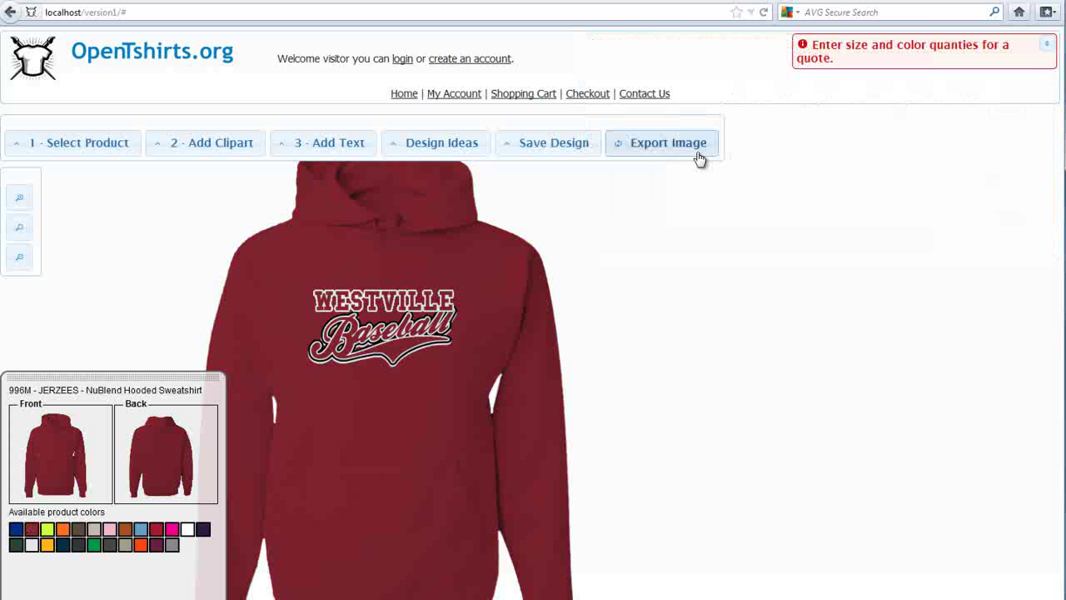
left_click(685, 150)
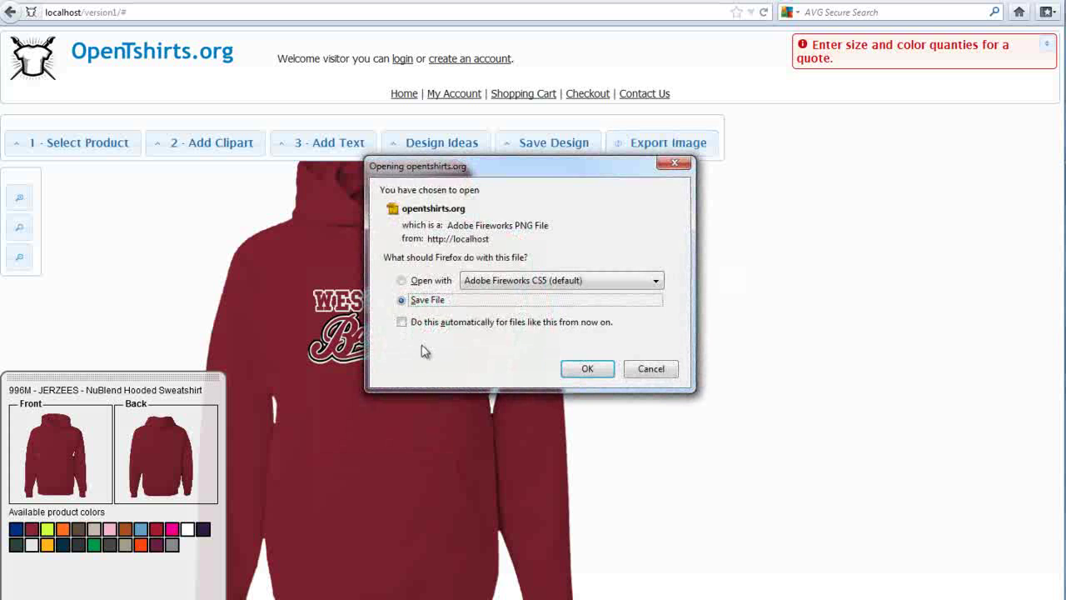
left_click(586, 369)
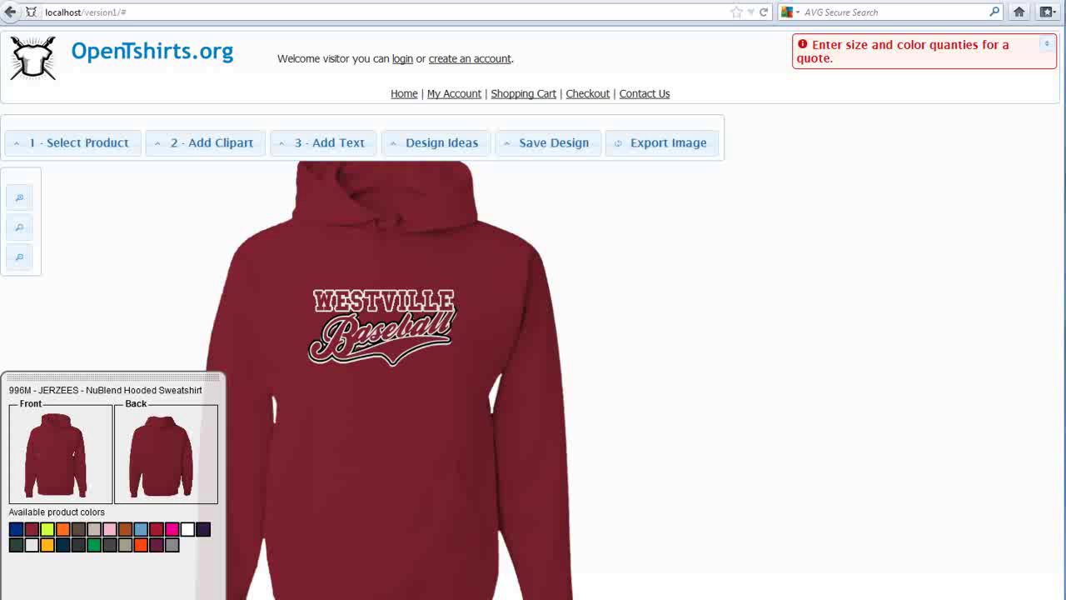
Show the downloaded opentshirts.org in its containing folder, copy the file and minimize the folder window.
right_click(608, 304)
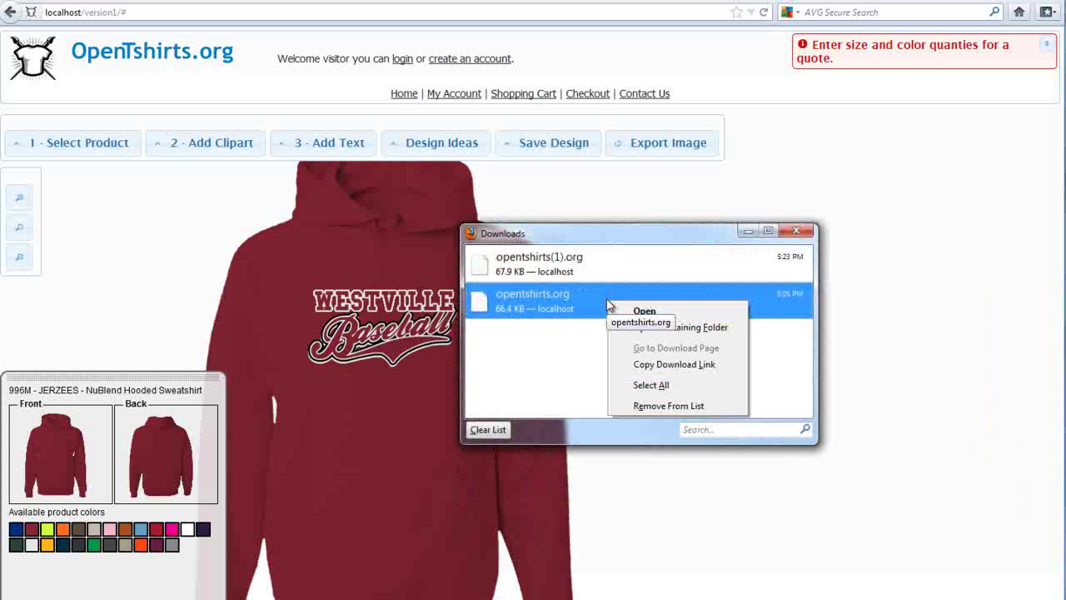
left_click(681, 327)
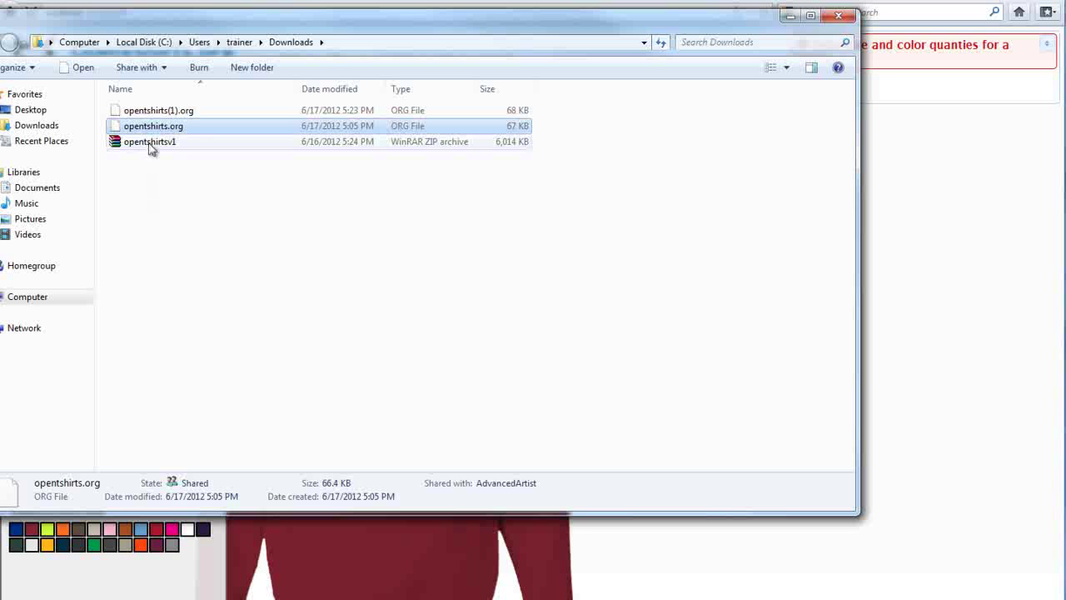
right_click(193, 127)
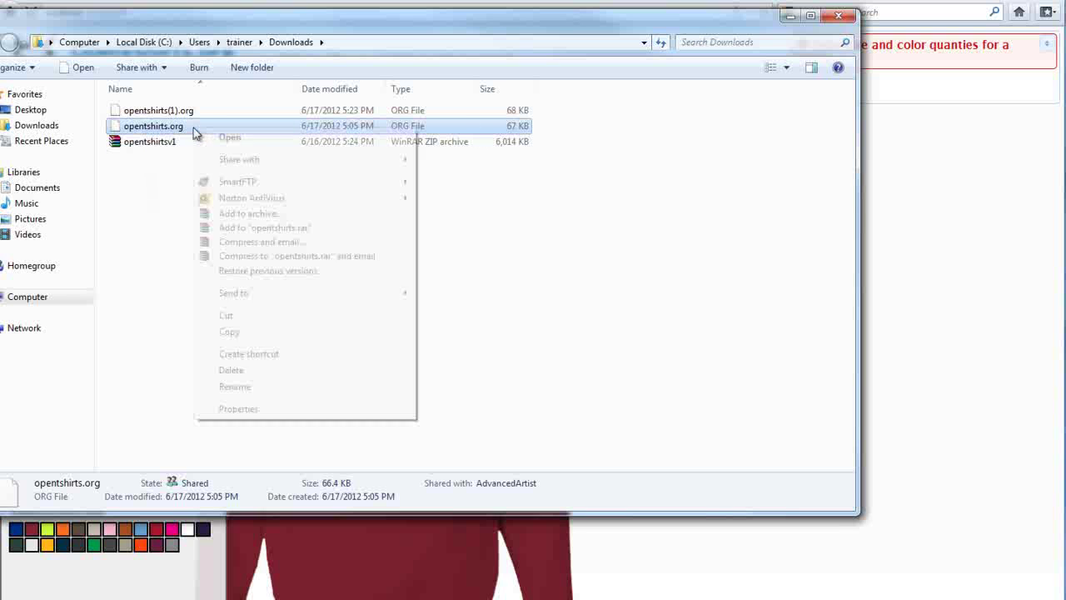
left_click(282, 331)
left_click(789, 15)
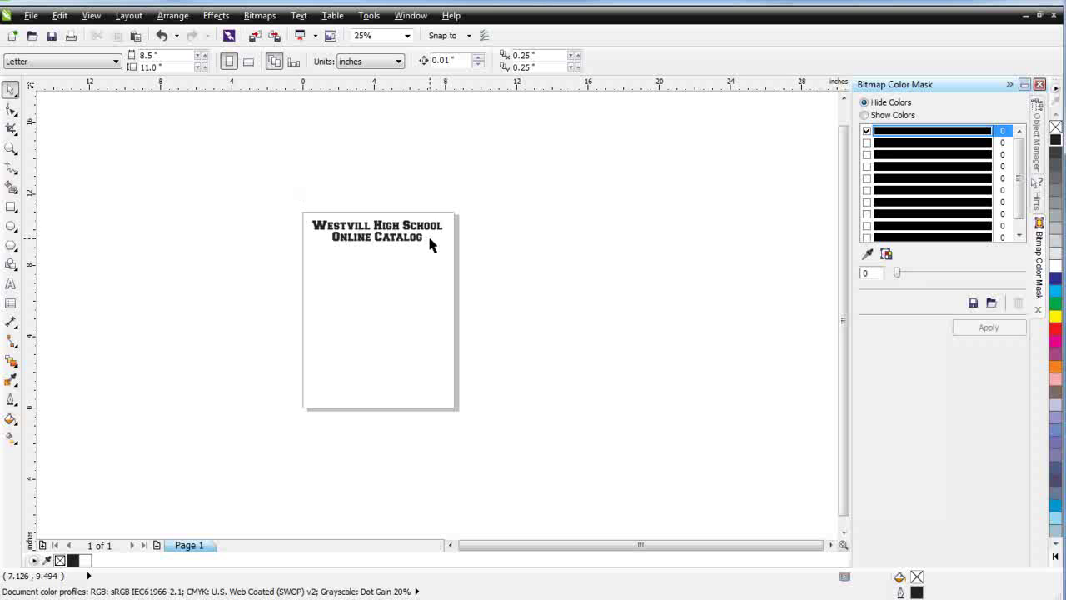
Paste the Westville Baseball artwork into the CorelDRAW catalog document and scale it to about 44% over the page.
left_click(136, 38)
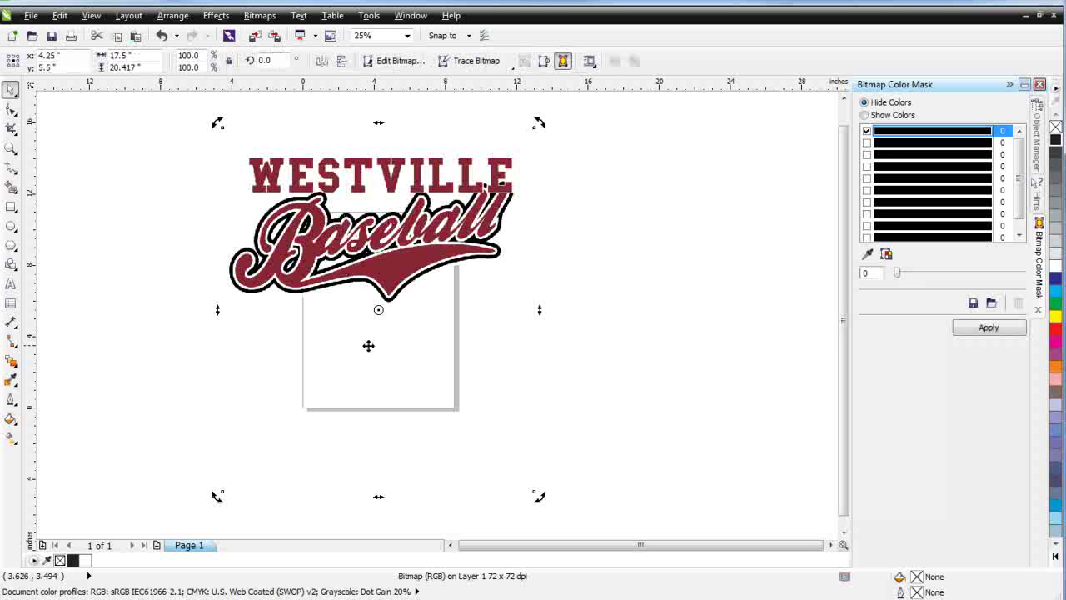
left_click_drag(431, 243, 484, 351)
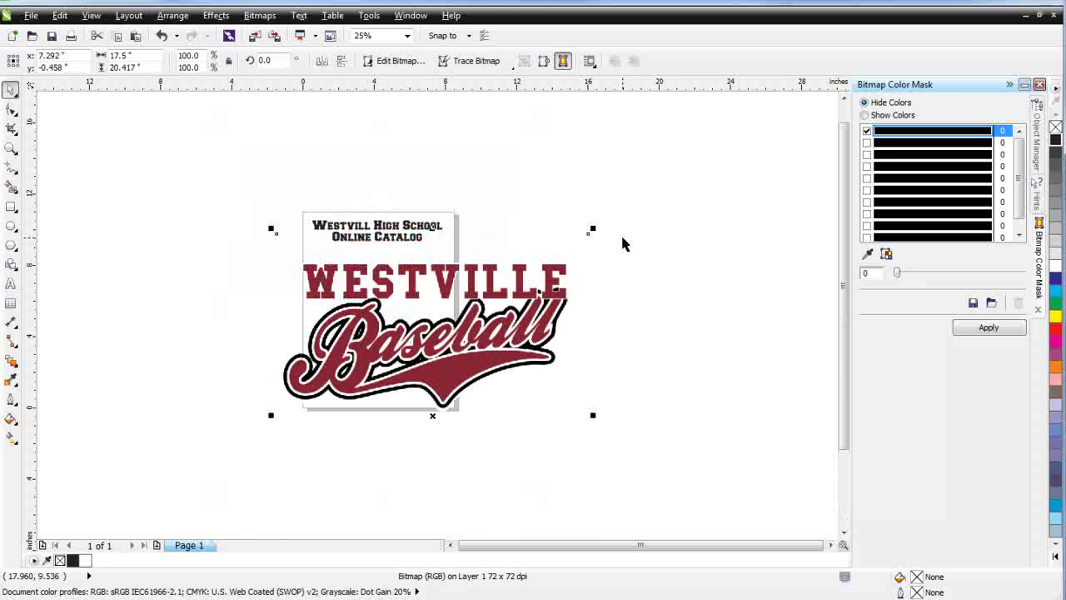
left_click_drag(593, 229, 409, 433)
left_click_drag(367, 487, 419, 338)
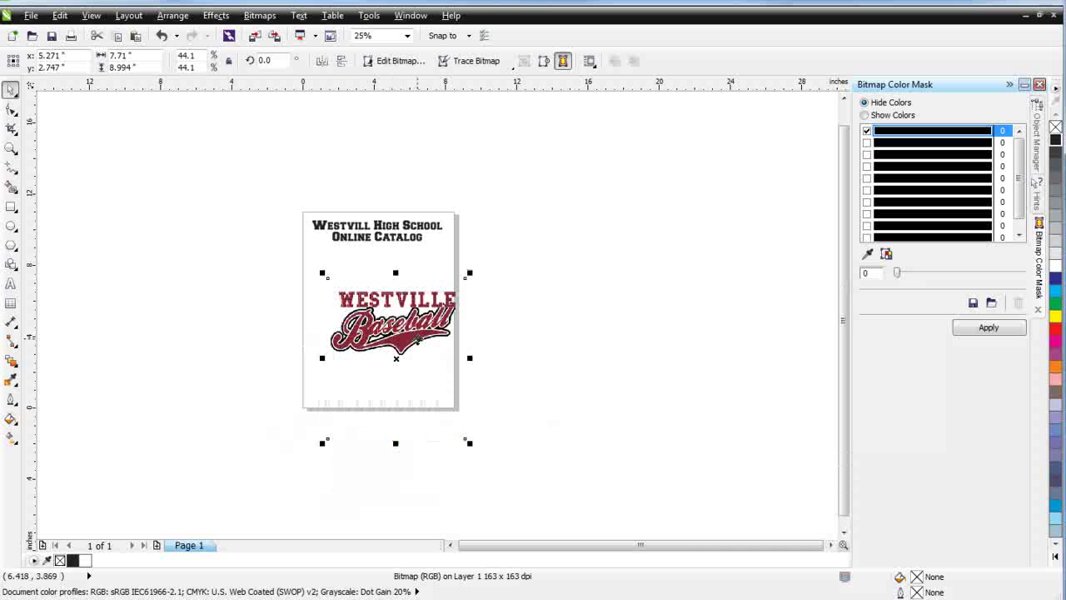
Move the Westville Baseball artwork off the catalog page into the empty area to its right and deselect it.
scroll(419, 340, "up", 3)
scroll(309, 343, "down", 2)
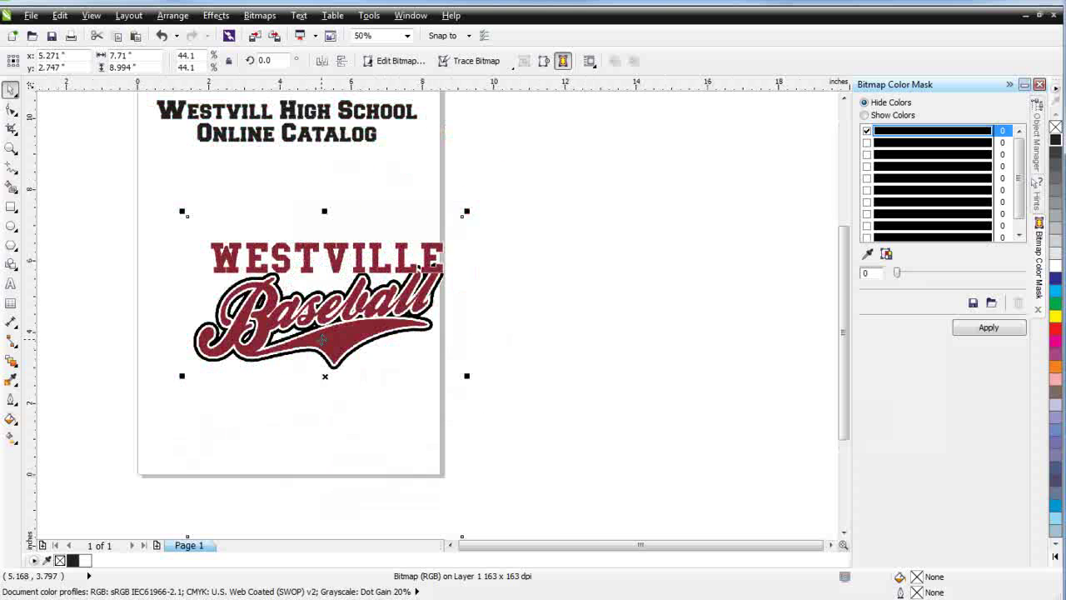
left_click_drag(303, 365, 601, 278)
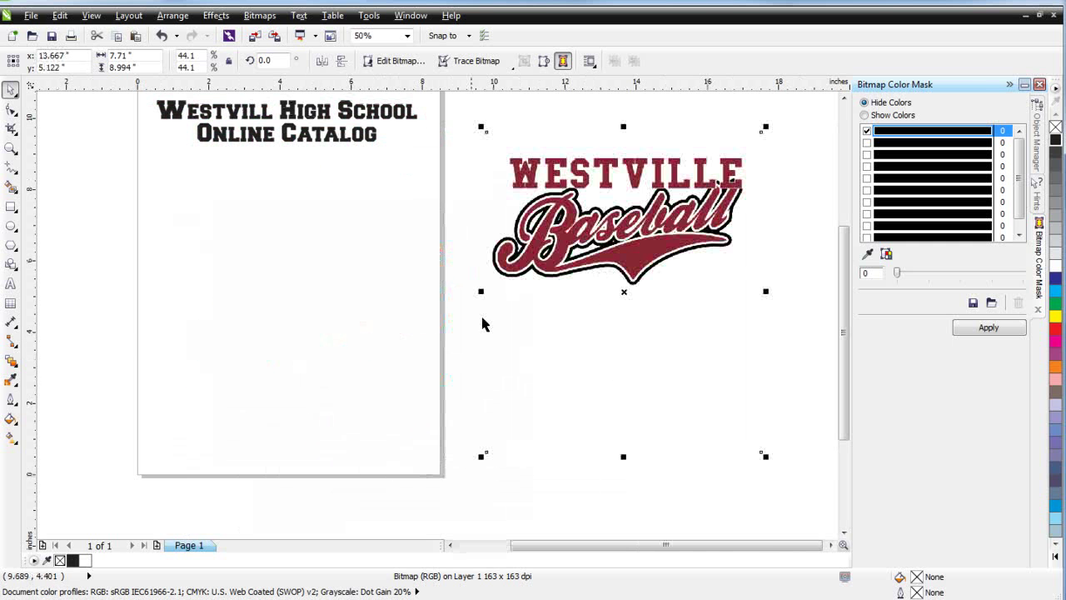
left_click(370, 342)
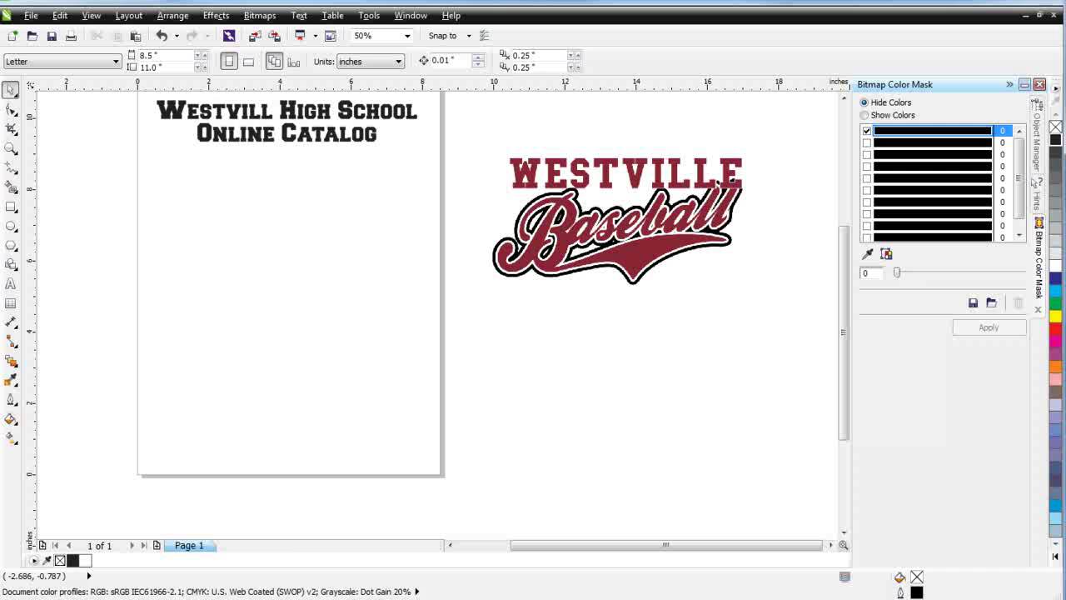
Switch back to the browser, open the snapshot.png image of the Westville Baseball hoodie and copy the image.
left_click(58, 587)
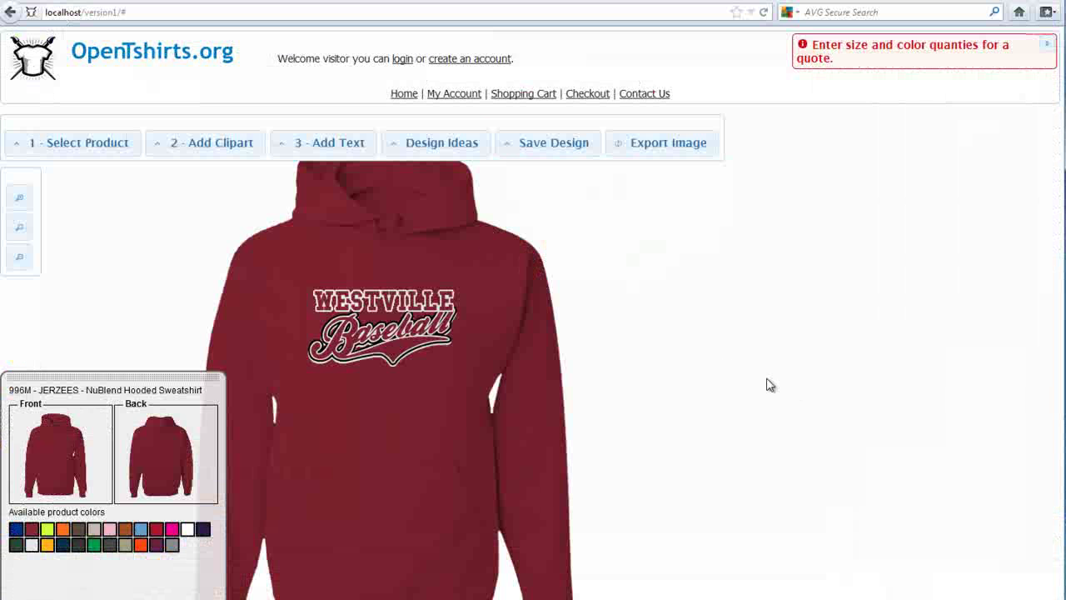
left_click(125, 2)
left_click(921, 300)
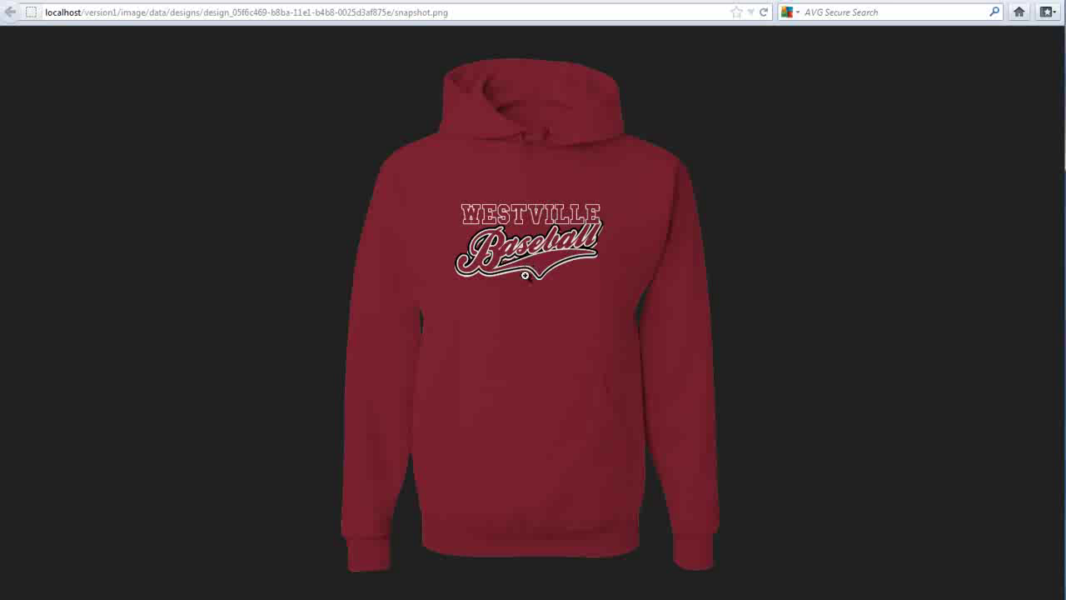
right_click(524, 275)
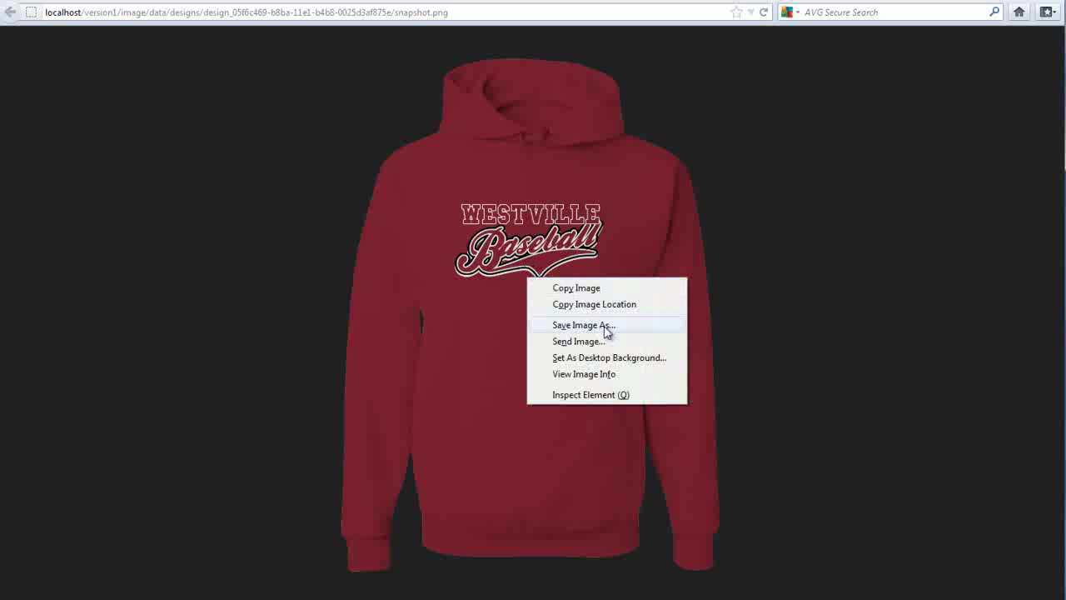
left_click(625, 300)
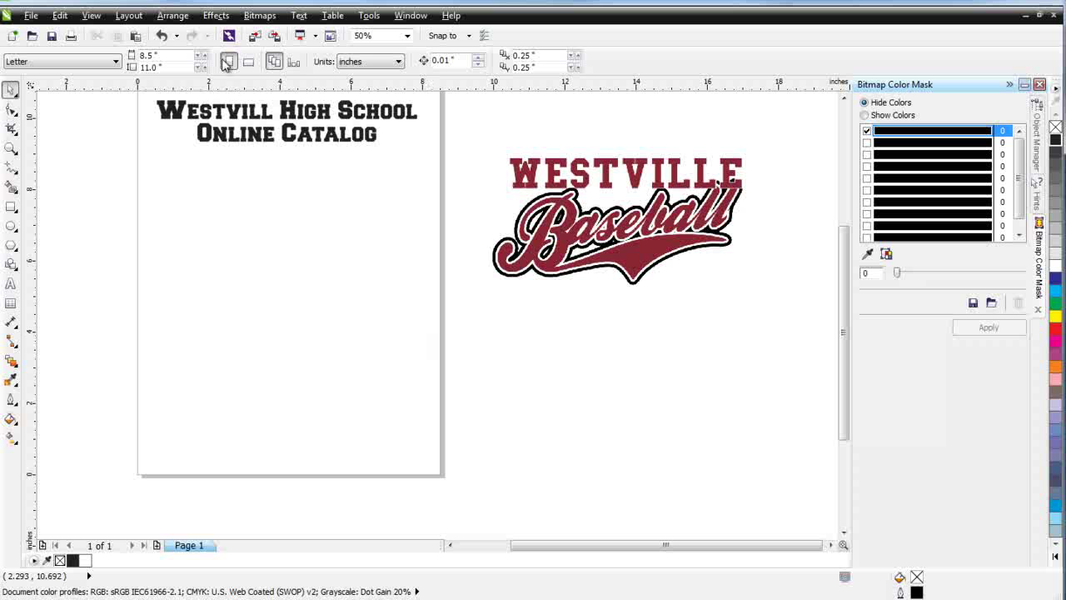
Paste the copied hoodie image into the CorelDRAW document and move its centre to about x 0.5", y 0.7".
left_click(136, 36)
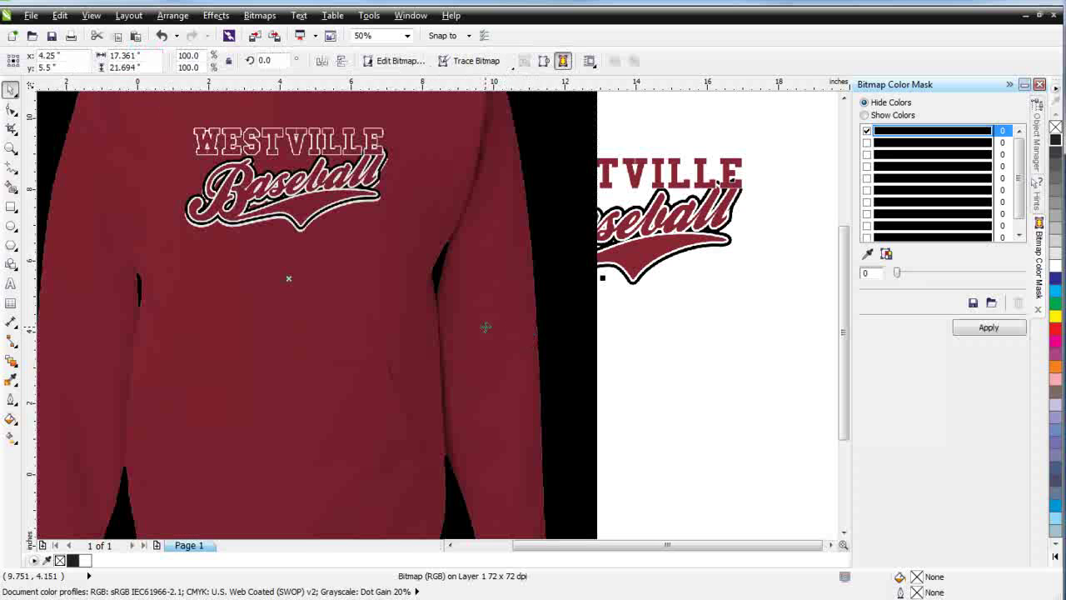
scroll(483, 327, "down", 1)
left_click_drag(416, 283, 350, 368)
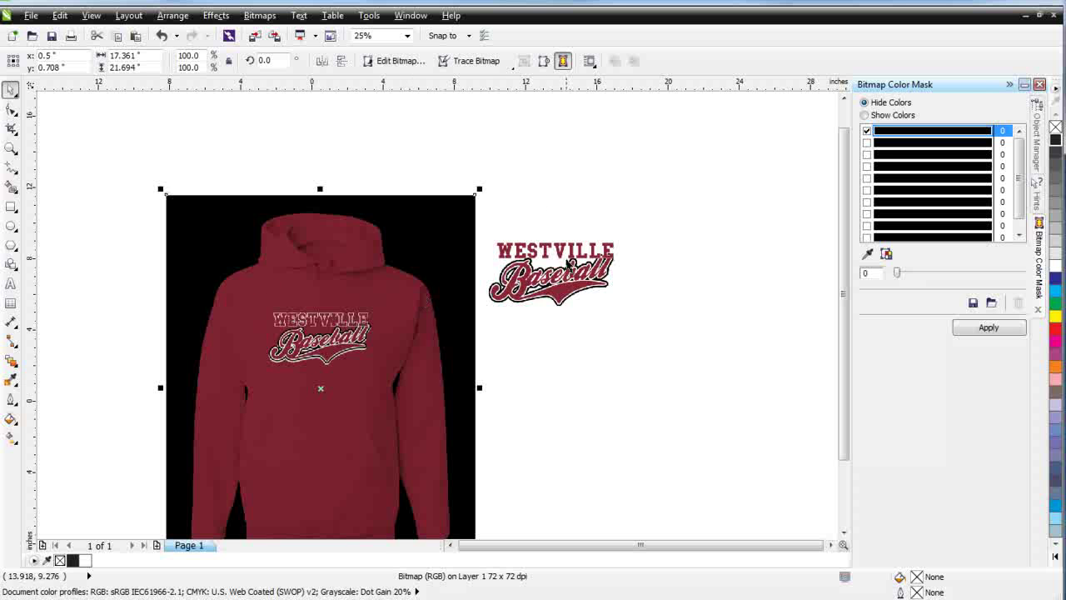
Inspect the Westville Baseball artwork up close and move it farther from the hoodie image, centred at about x 14.9", y 6.5".
left_click(569, 300)
scroll(556, 263, "up", 4)
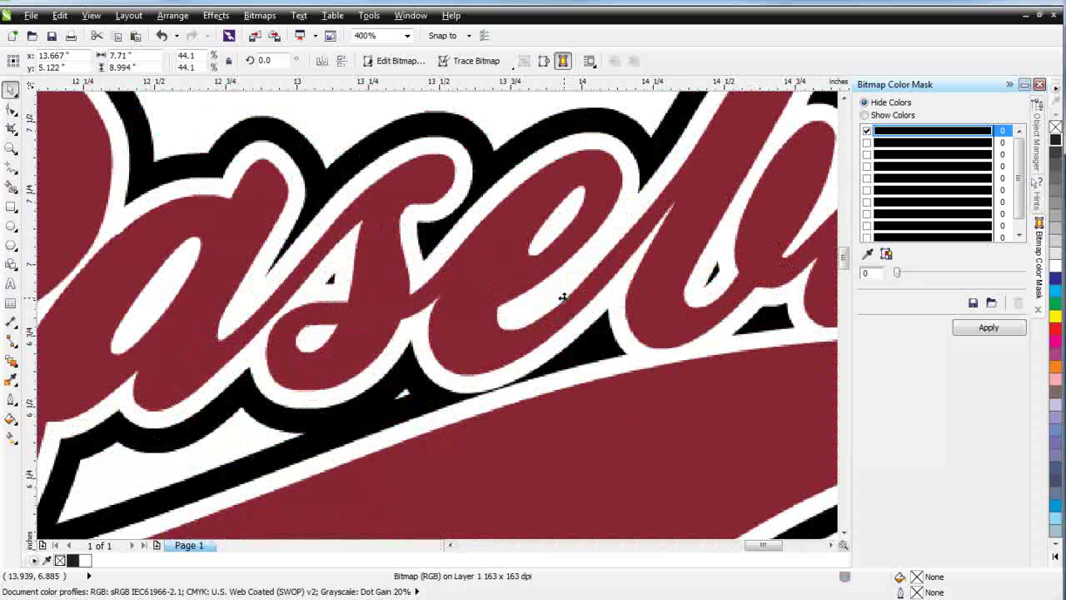
scroll(563, 298, "down", 1)
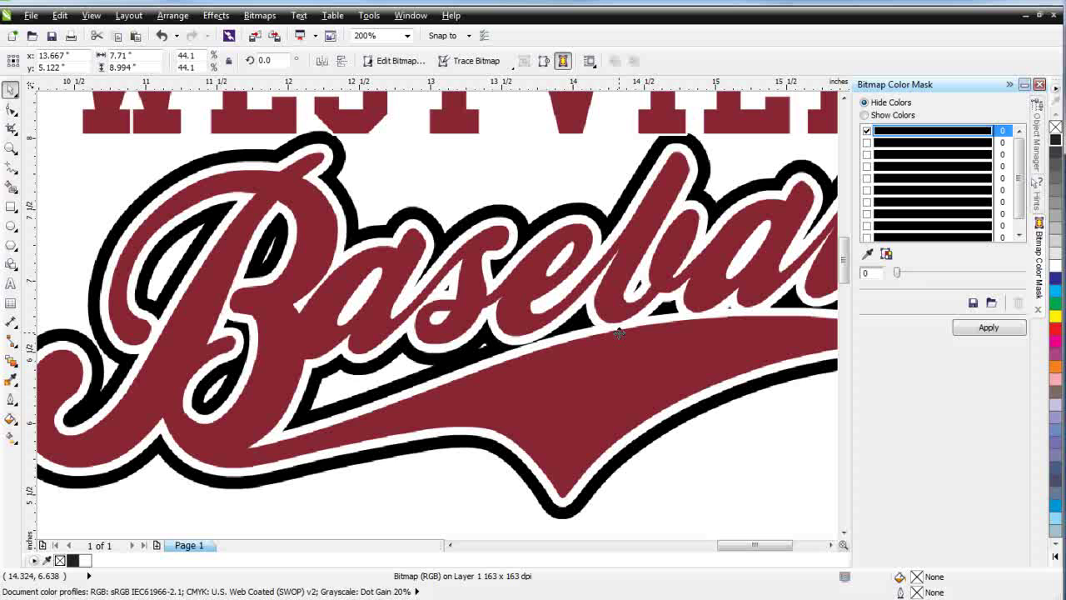
scroll(618, 332, "down", 2)
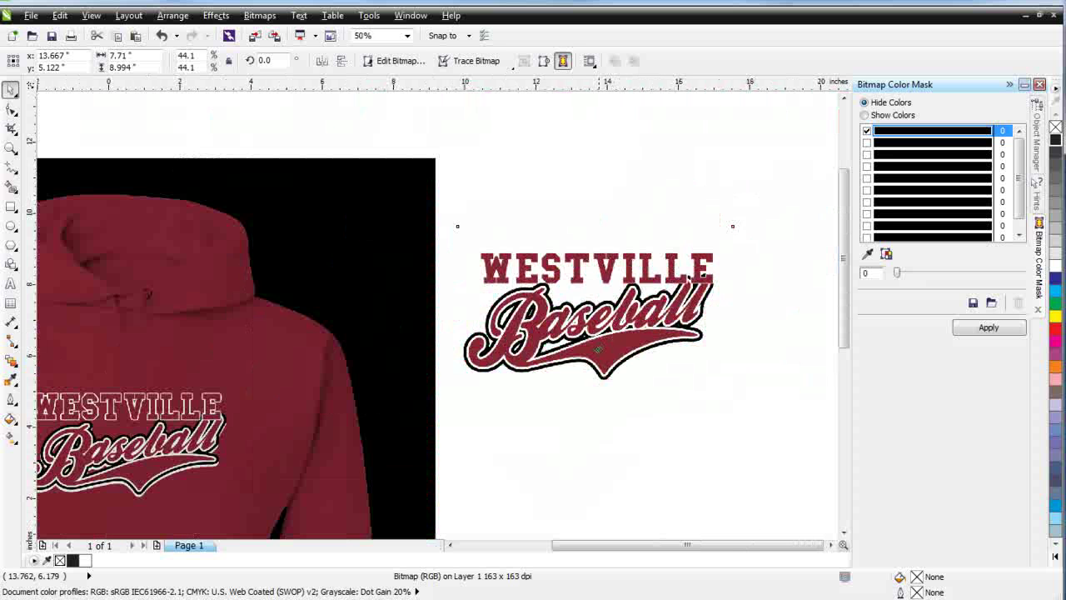
left_click_drag(600, 350, 671, 319)
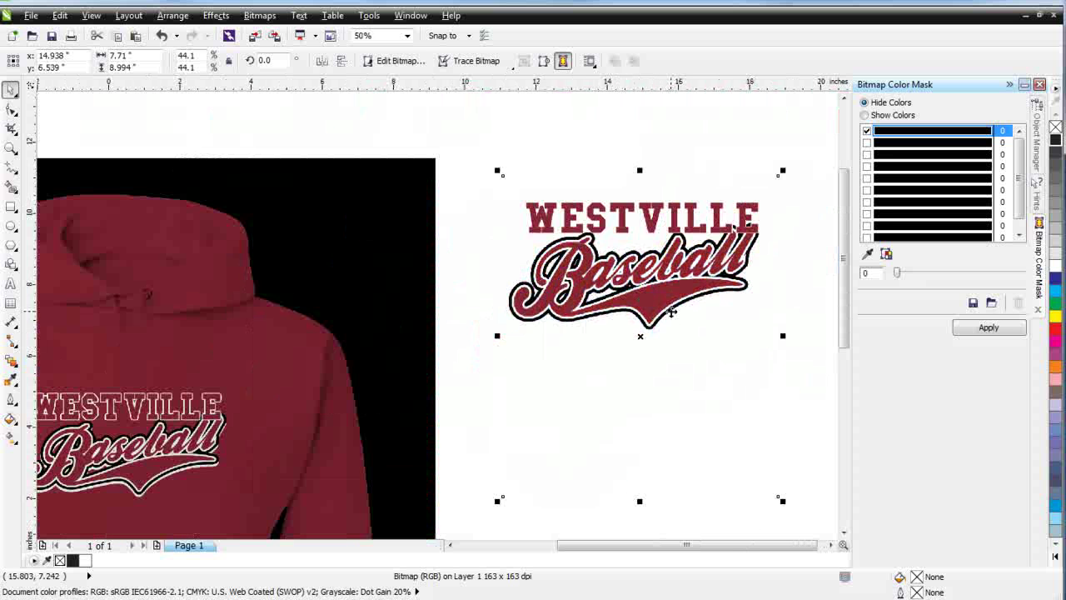
Delete the separate Westville Baseball artwork and move the hoodie image to a centre of about x 9.4", y 1.6".
key("Delete")
left_click_drag(292, 369, 575, 343)
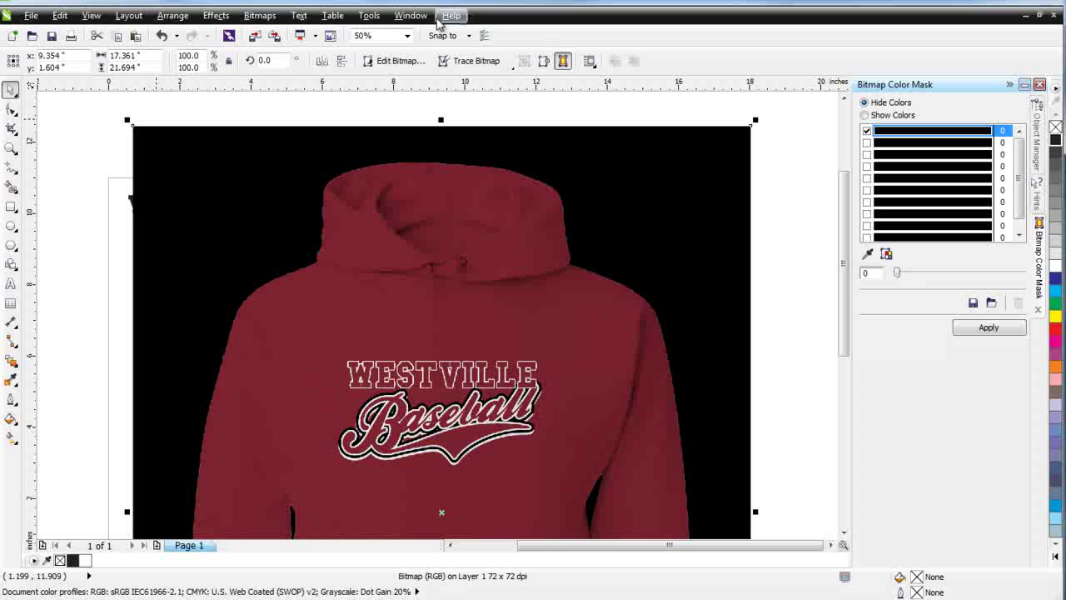
Open the hoodie bitmap for editing in Corel PHOTO-PAINT and maximize both the image window and the editor.
left_click(260, 16)
left_click(289, 109)
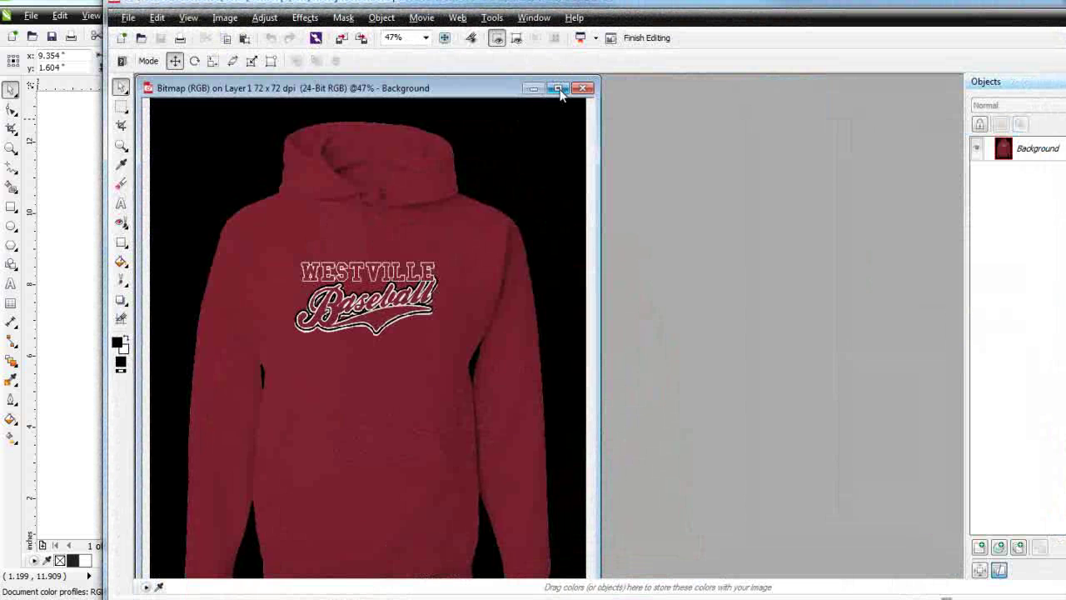
left_click(558, 89)
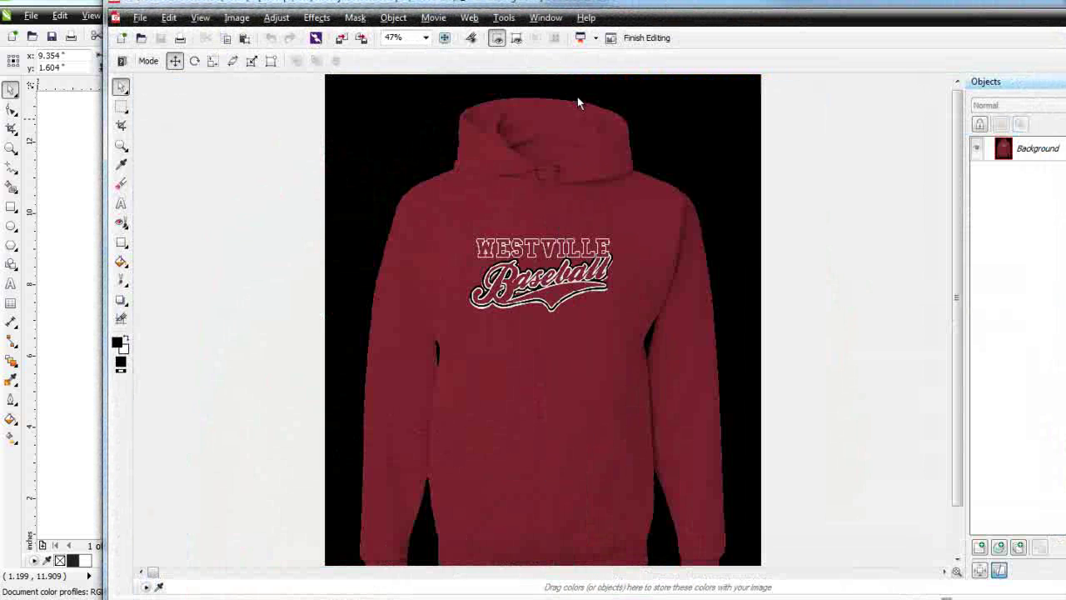
left_click(127, 113)
left_click(152, 160)
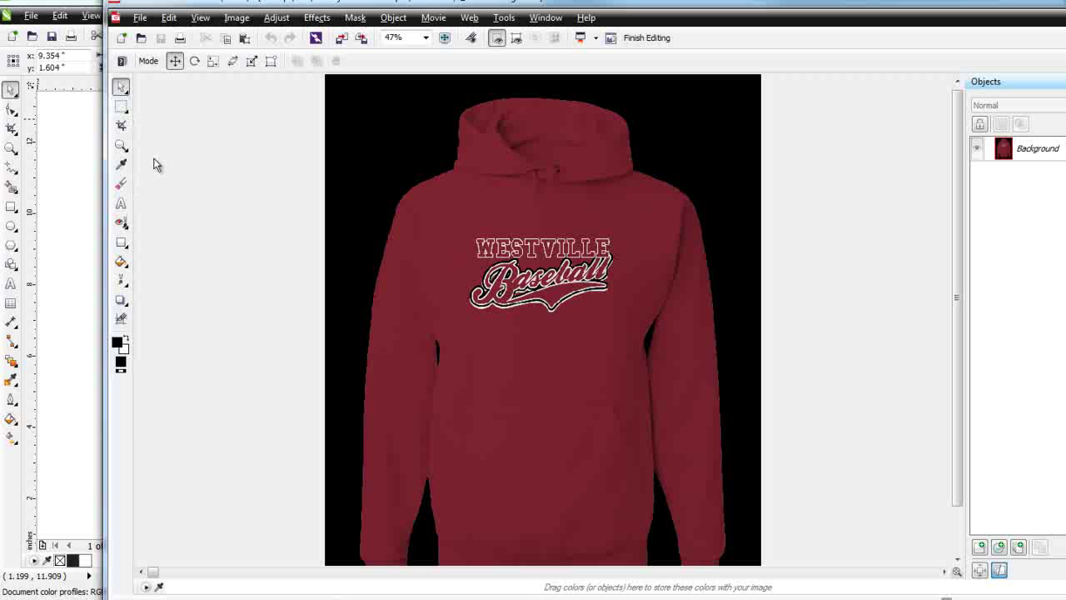
left_click(122, 87)
left_click(444, 7)
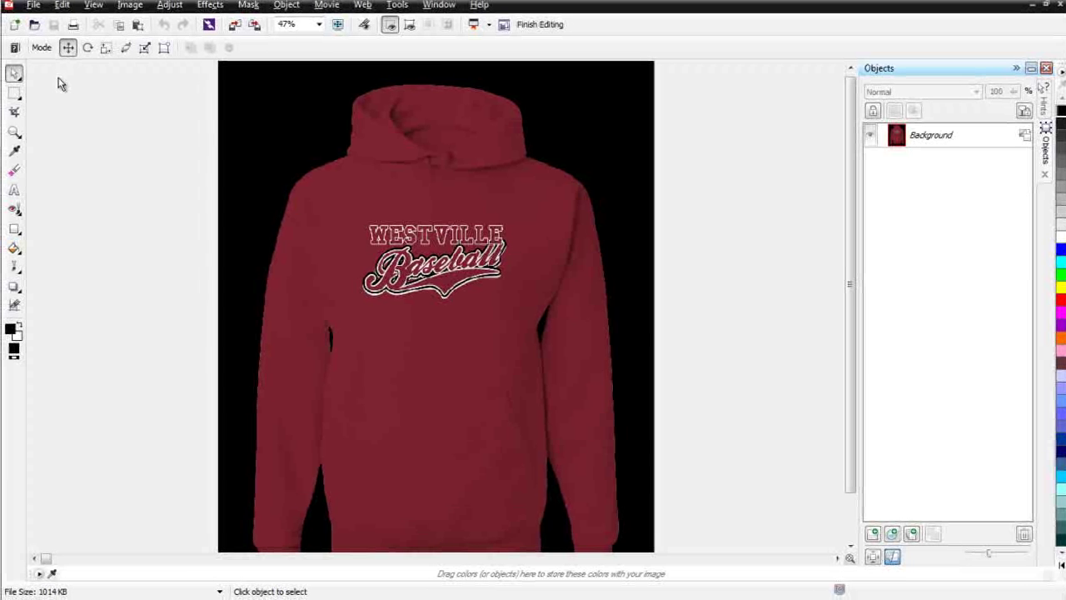
Mask the black background and both underarm gaps with the Magic Wand Mask at tolerance 10, and convert the background to an object.
left_click(22, 93)
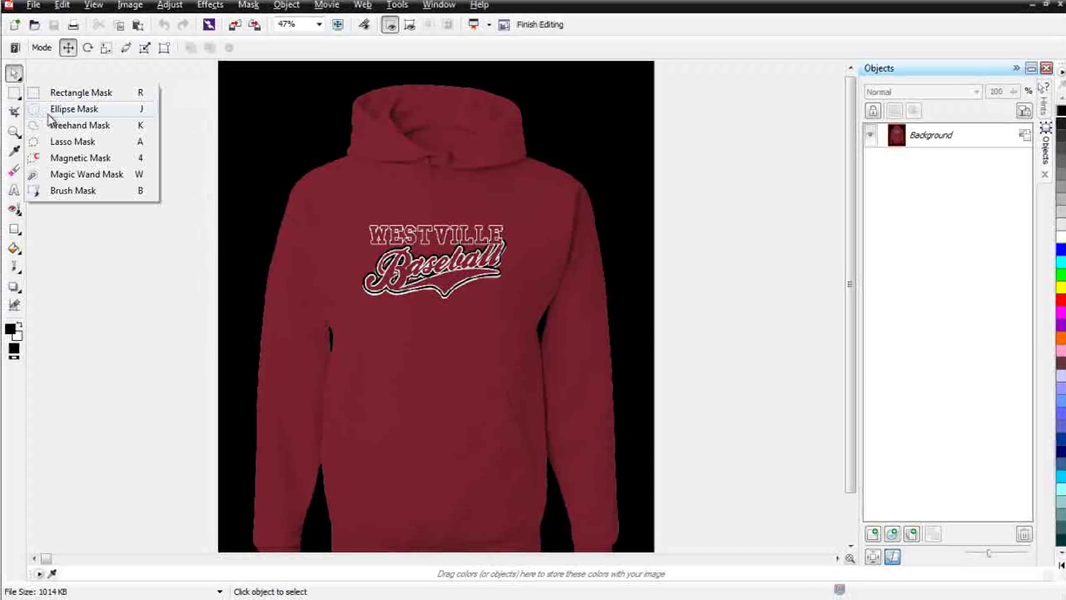
left_click(83, 174)
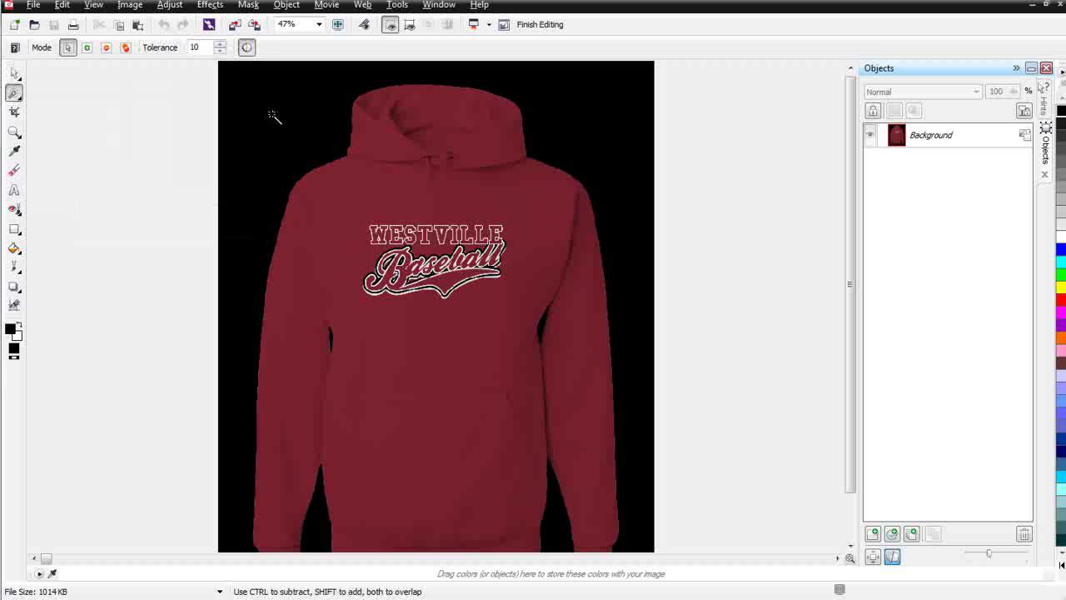
left_click(286, 129)
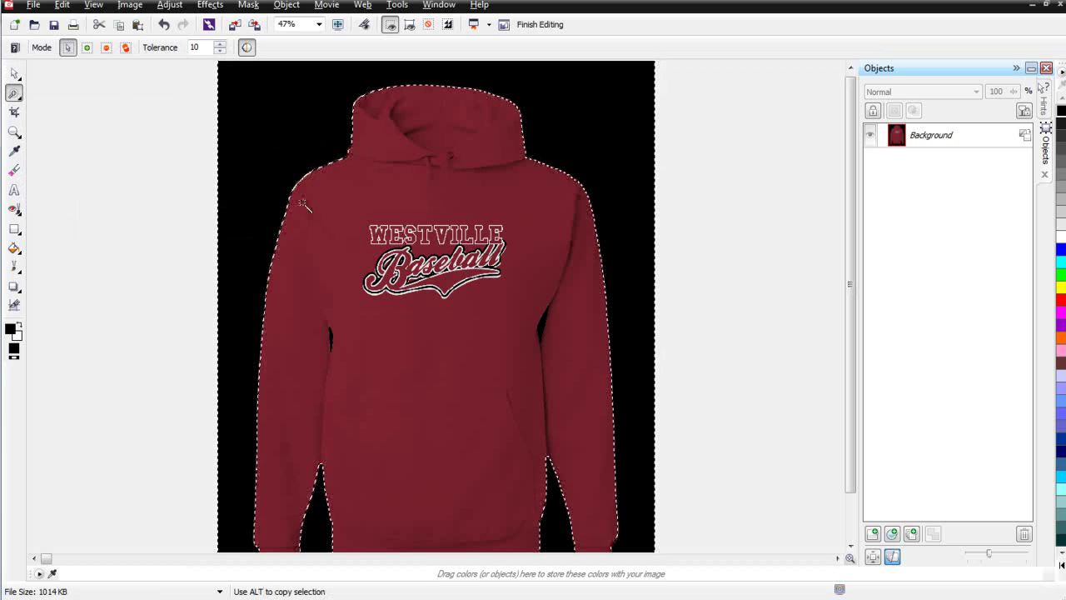
left_click(543, 332, "shift")
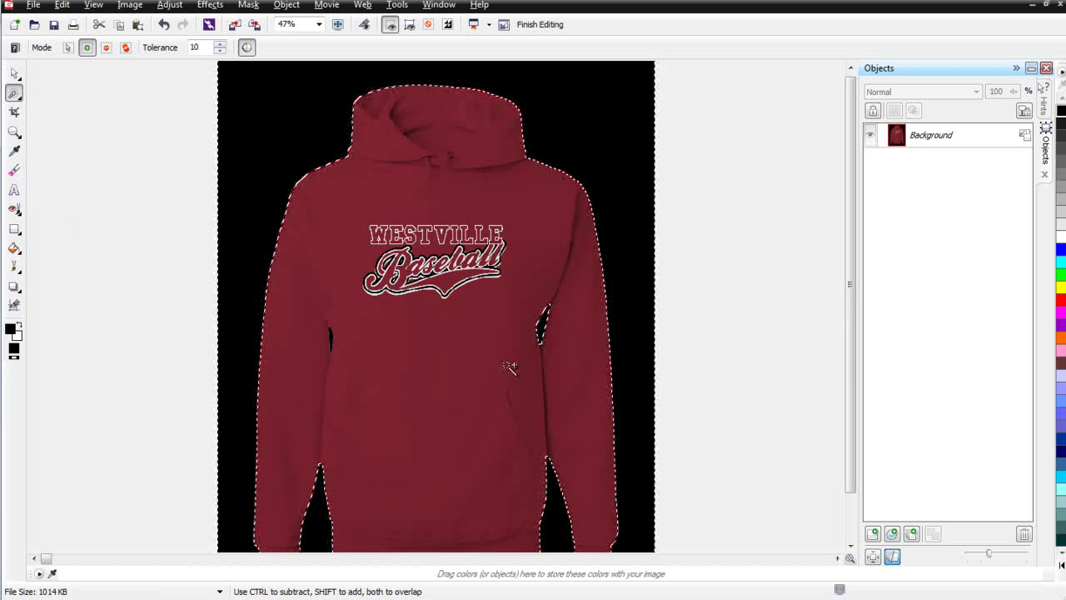
left_click(331, 340, "shift")
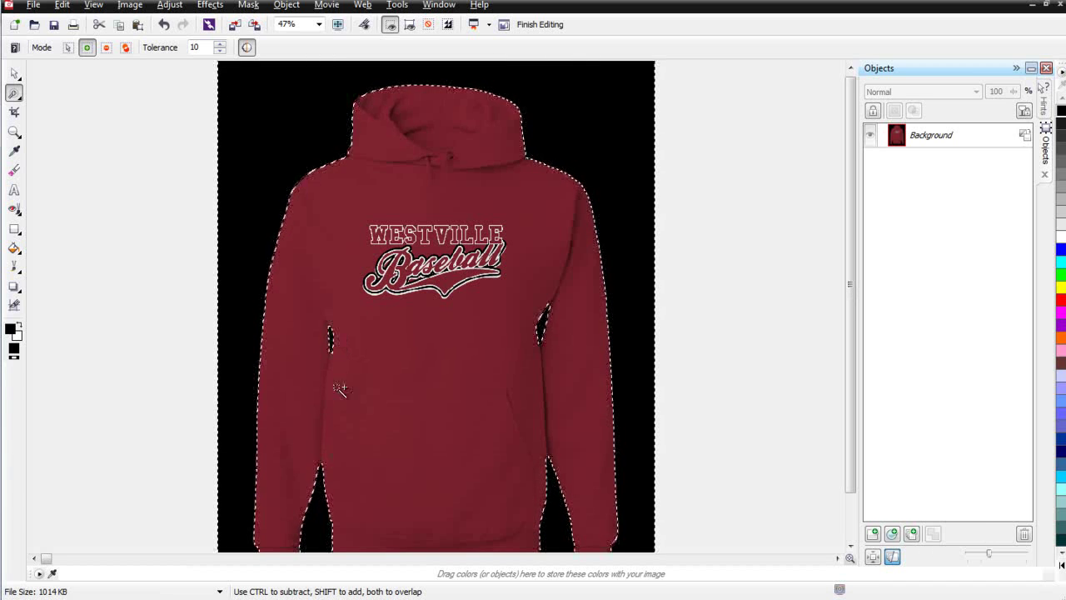
left_click(1022, 137)
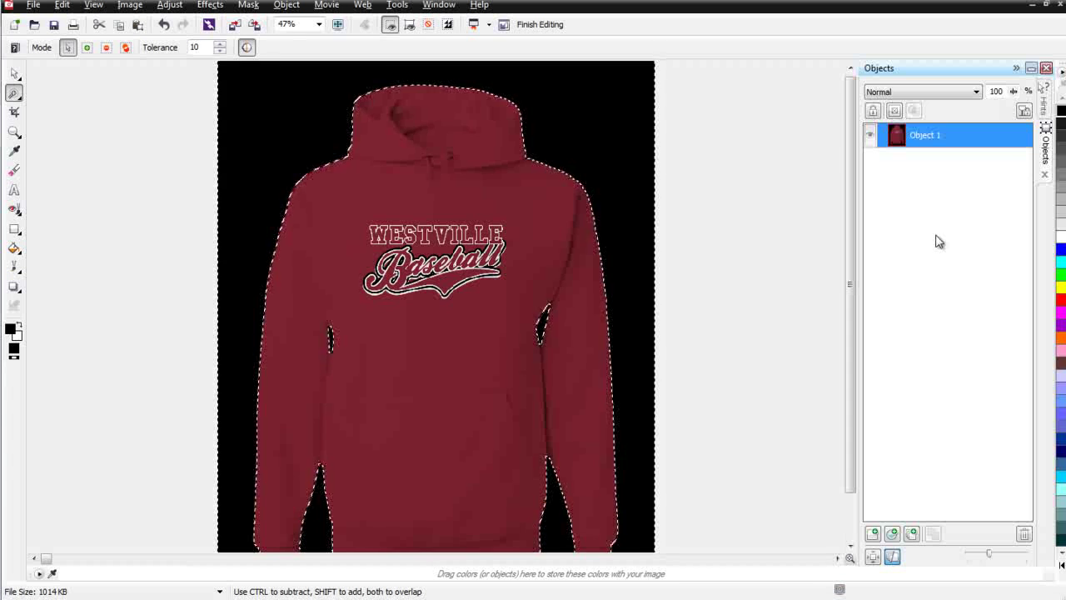
key("Delete")
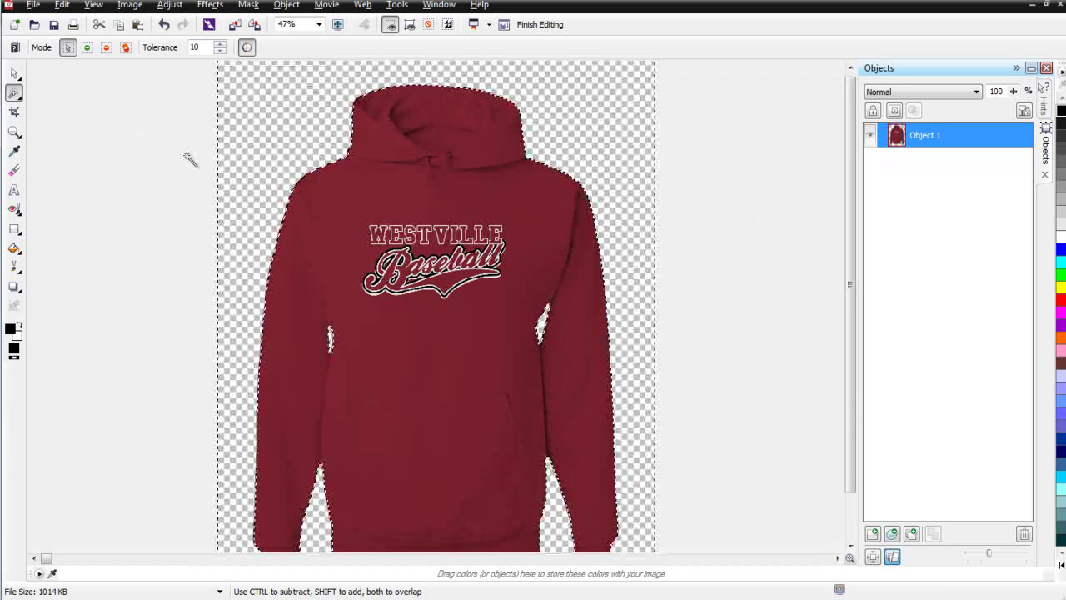
key("ctrl+z")
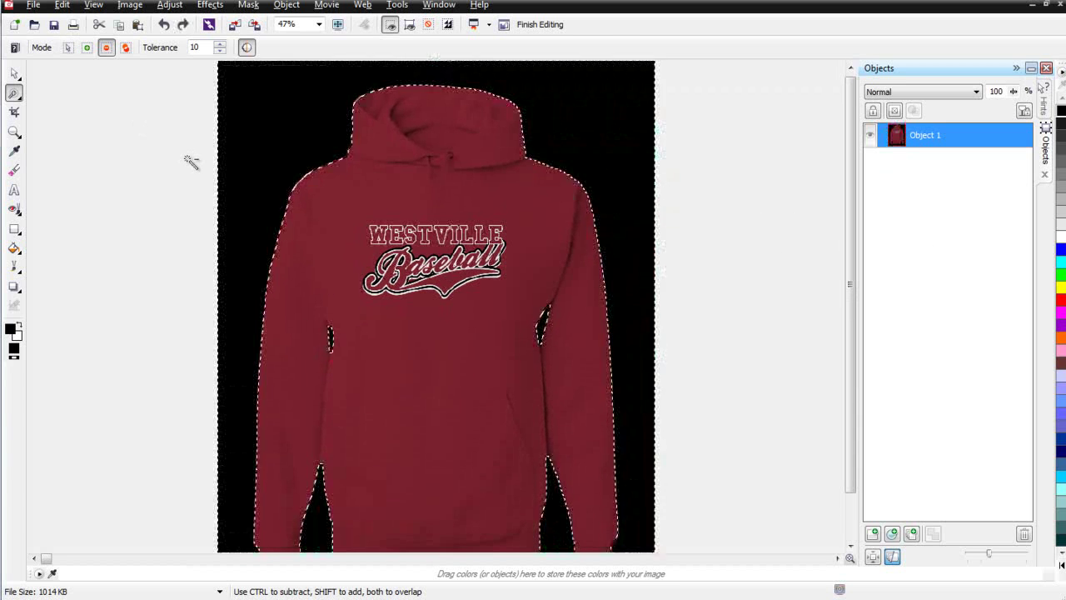
left_click(14, 73)
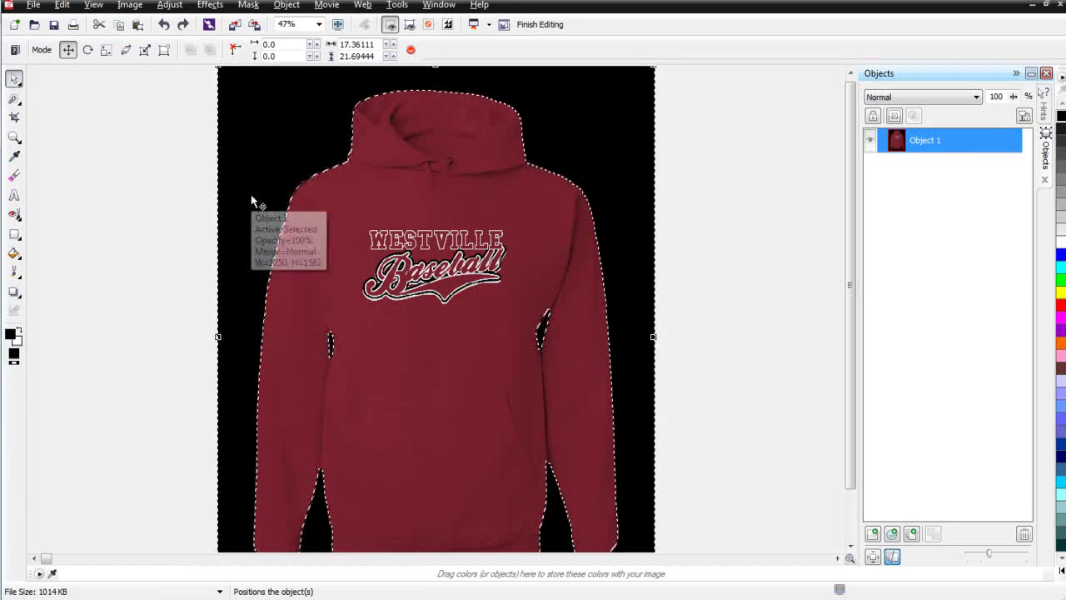
key("Delete")
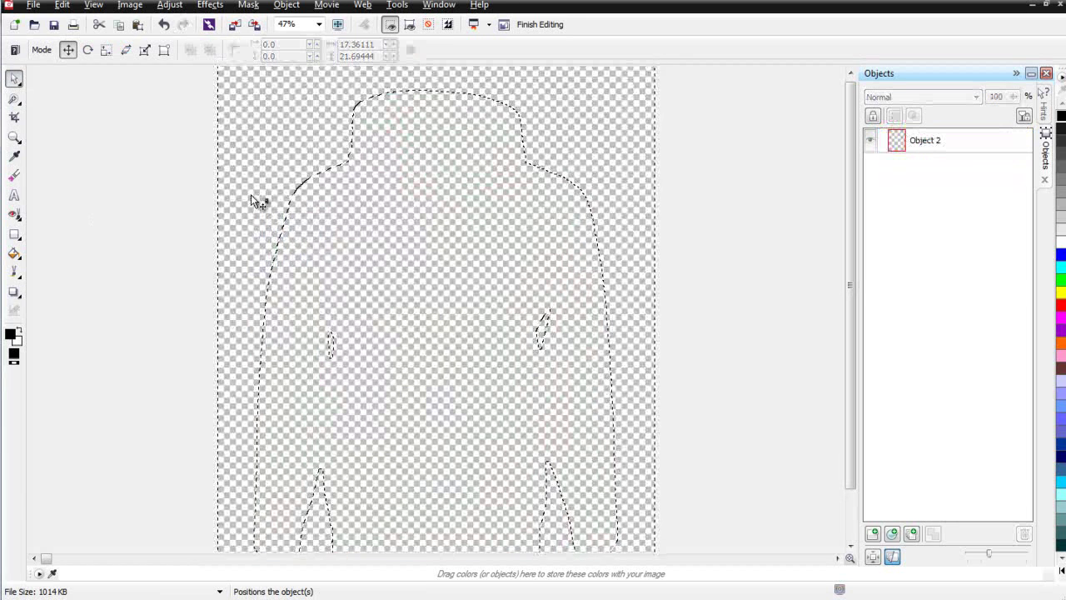
key("ctrl+z")
left_click(14, 97)
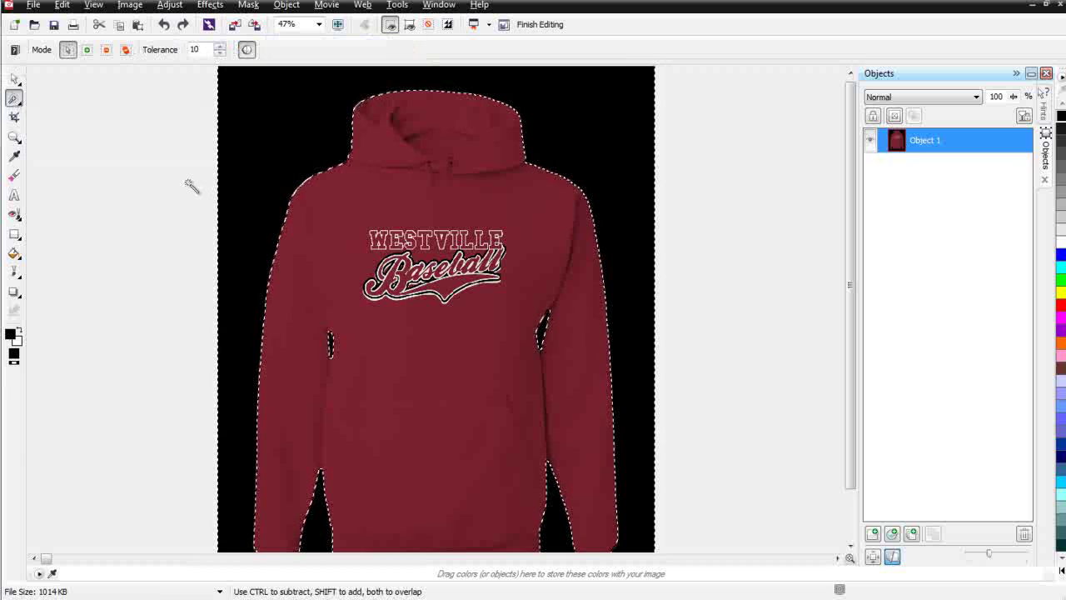
Delete the masked black area around the hoodie and check the cut-out edge of the hood up close.
key("Delete")
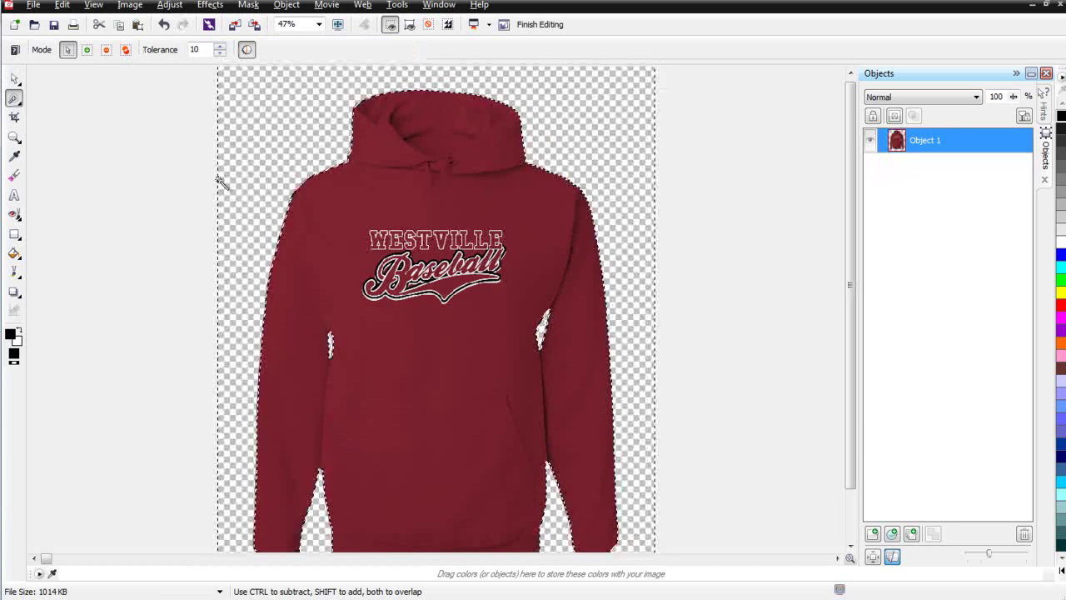
scroll(354, 180, "up", 5)
scroll(381, 239, "up", 2)
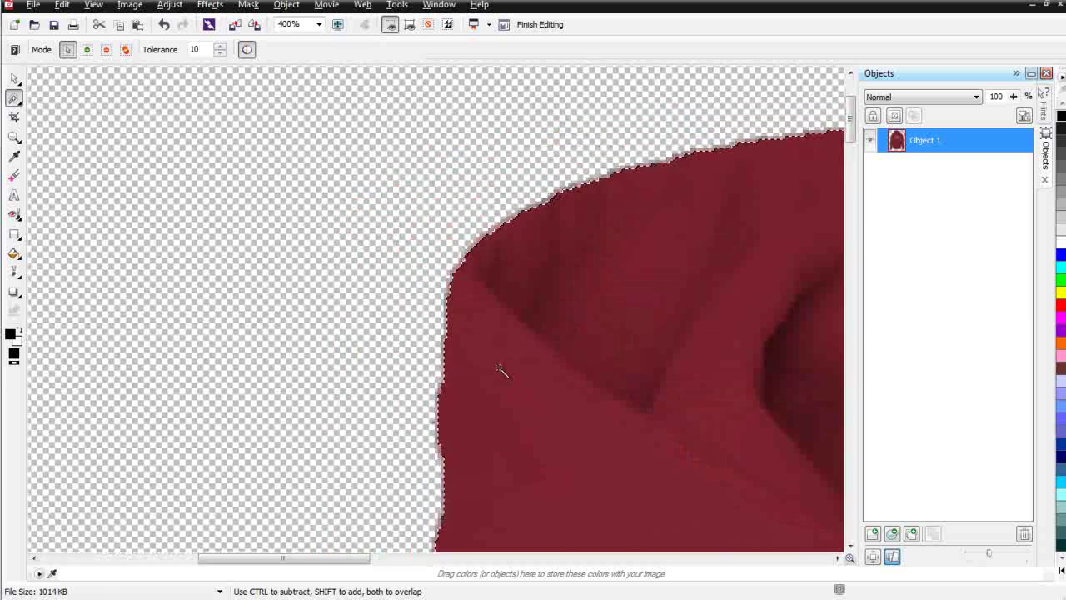
scroll(500, 369, "down", 3)
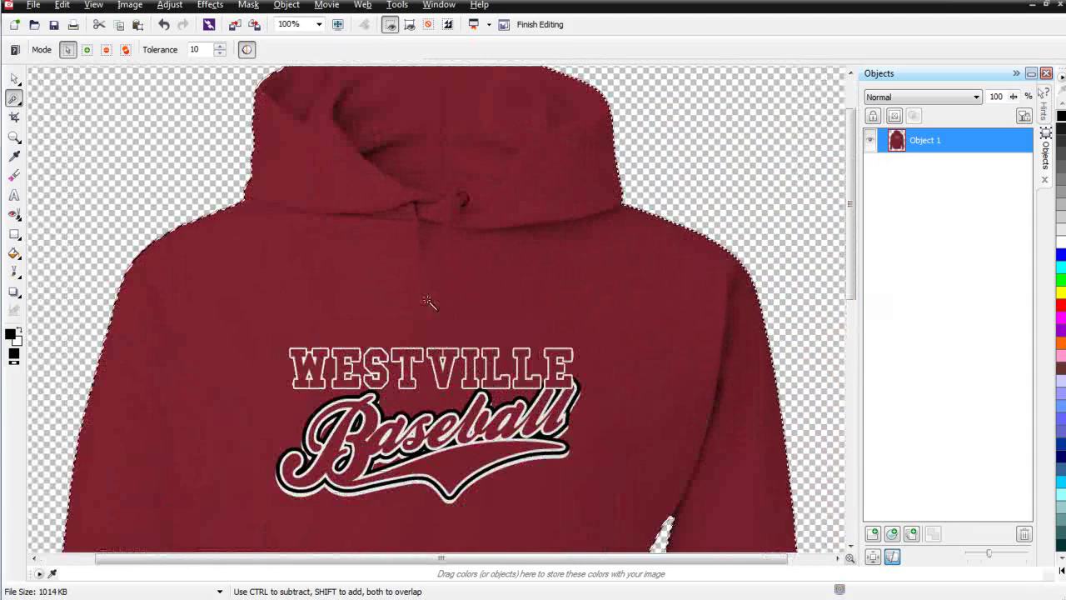
Smooth the mask outline around the hoodie, keeping the preset radius.
left_click(250, 7)
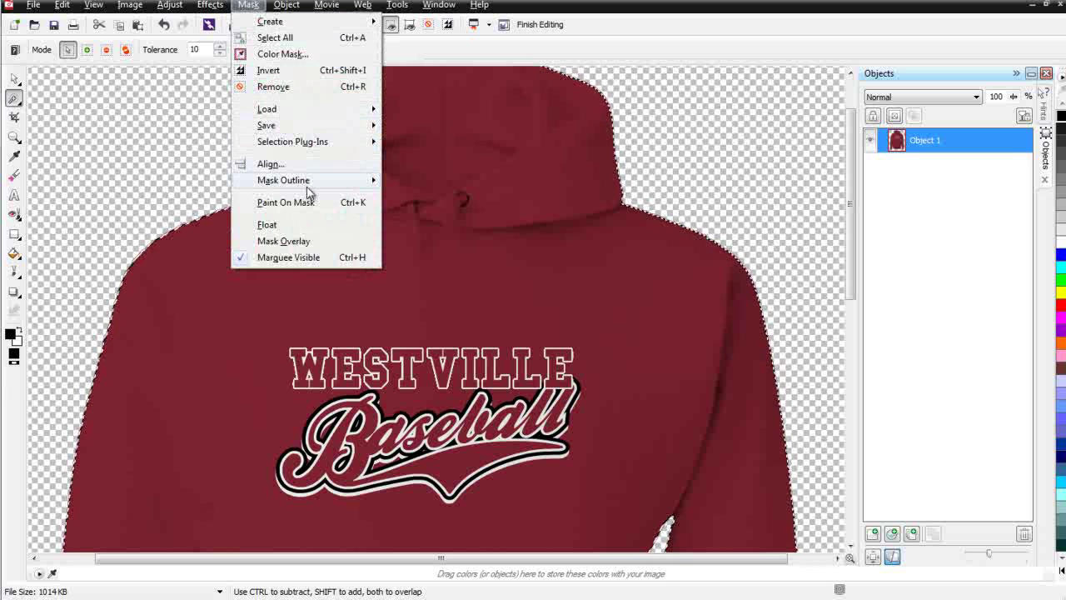
mouse_move(337, 189)
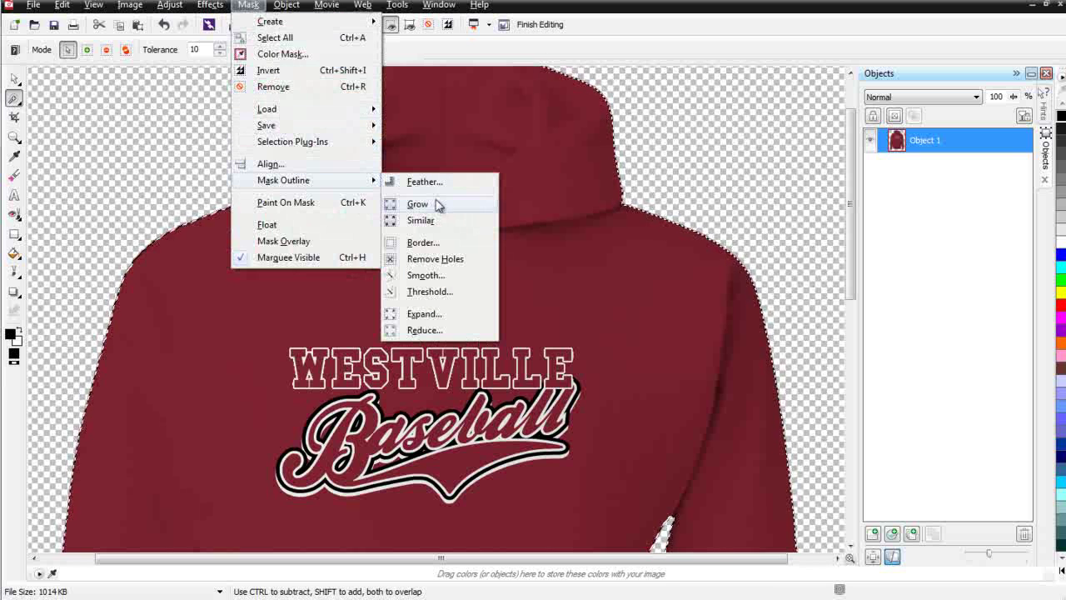
left_click(425, 274)
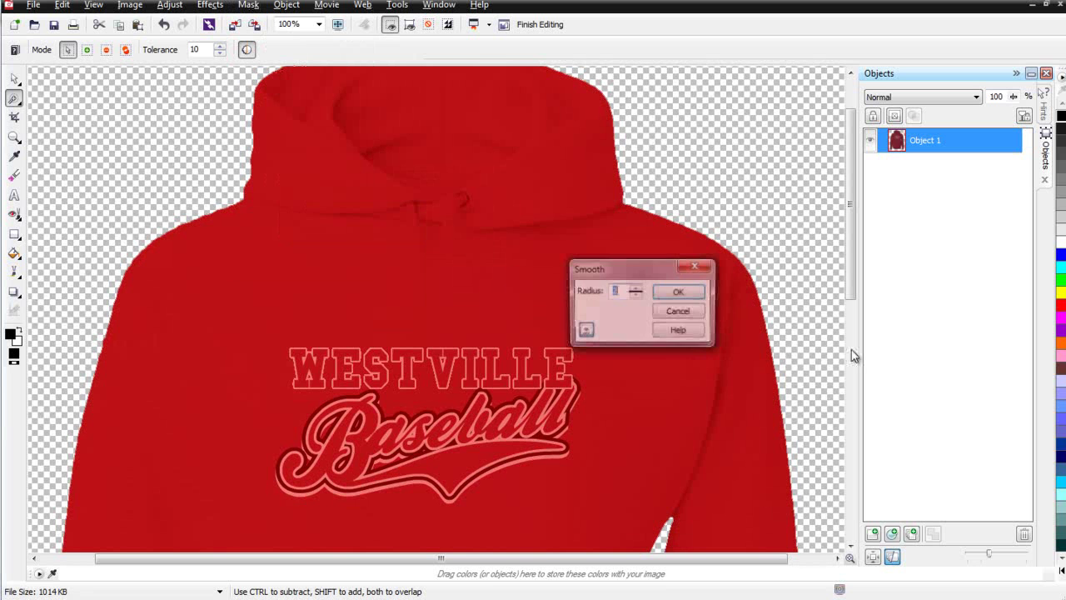
left_click(680, 296)
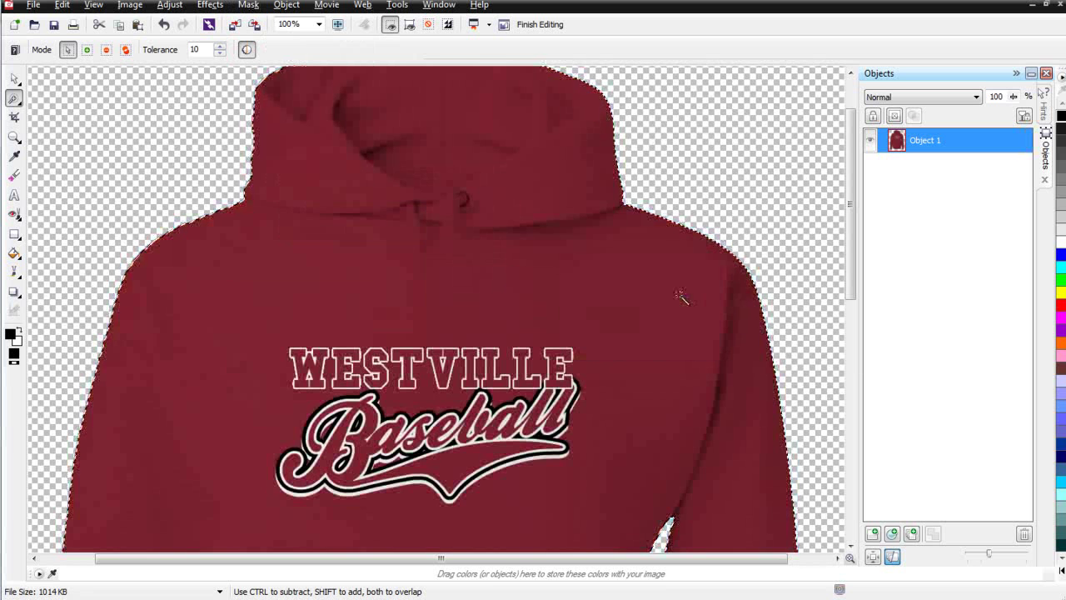
Apply the Reduce operation to the mask outline around the hoodie, keeping the preset width.
left_click(248, 5)
mouse_move(325, 190)
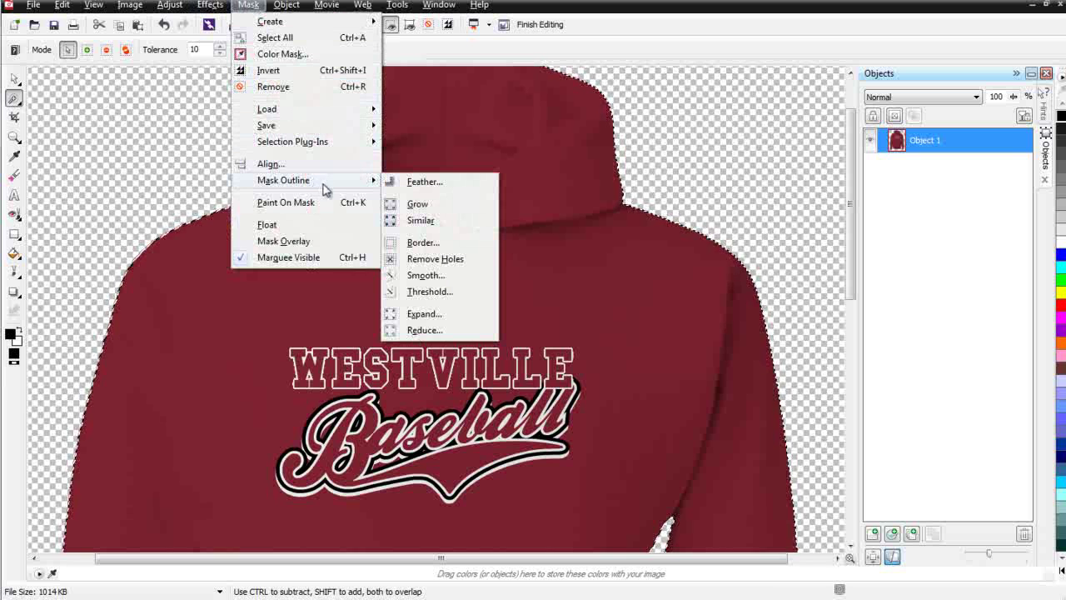
left_click(452, 329)
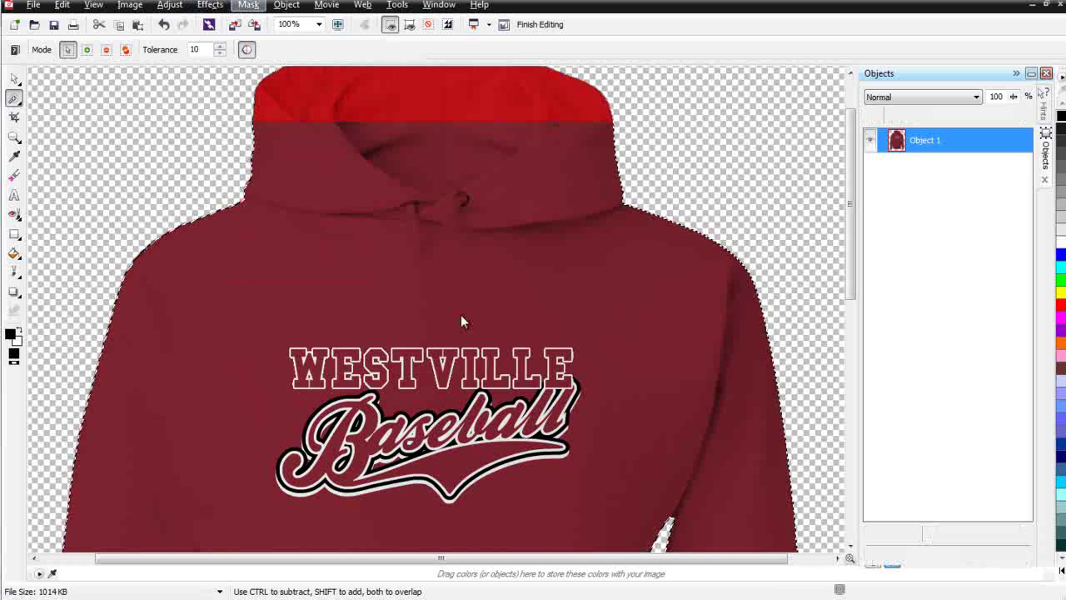
left_click(675, 292)
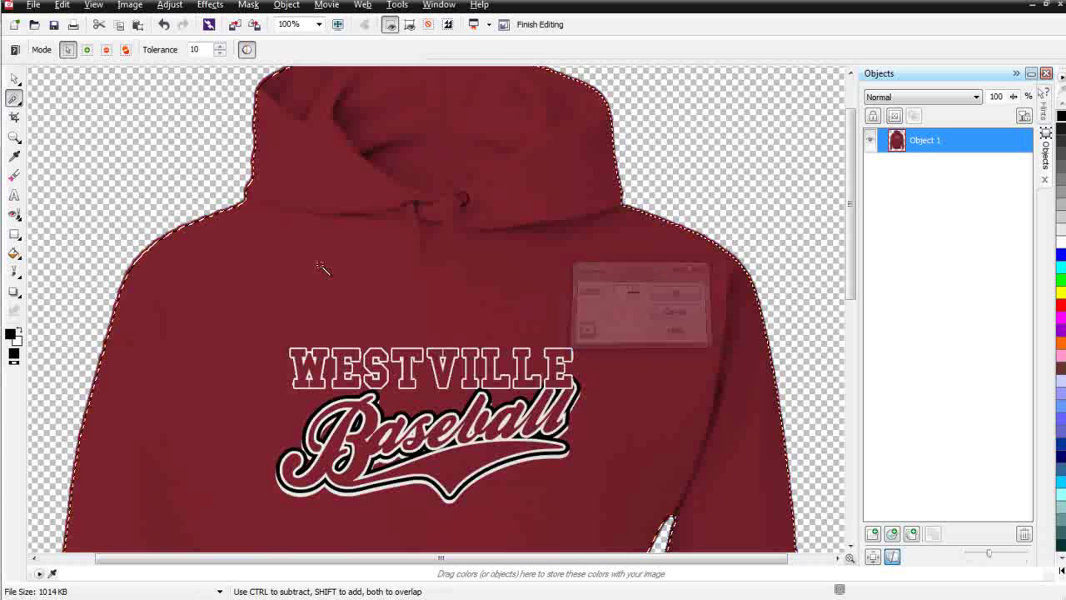
Soften the hoodie's masked edge with a Gaussian Blur, using a radius smaller than the preset.
scroll(226, 219, "up", 2)
scroll(738, 467, "down", 5)
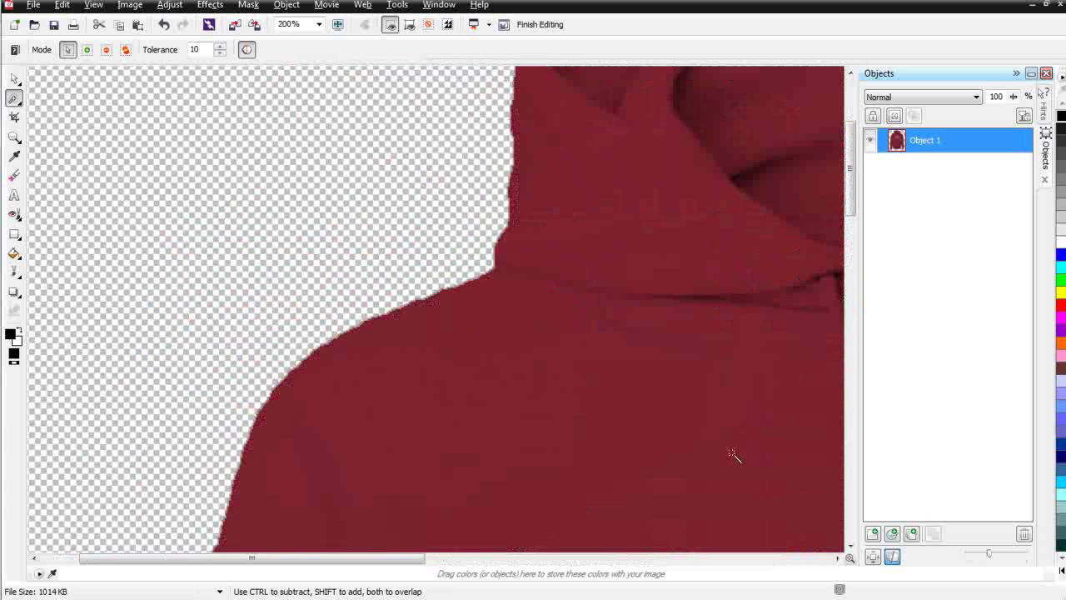
scroll(641, 399, "right", 3)
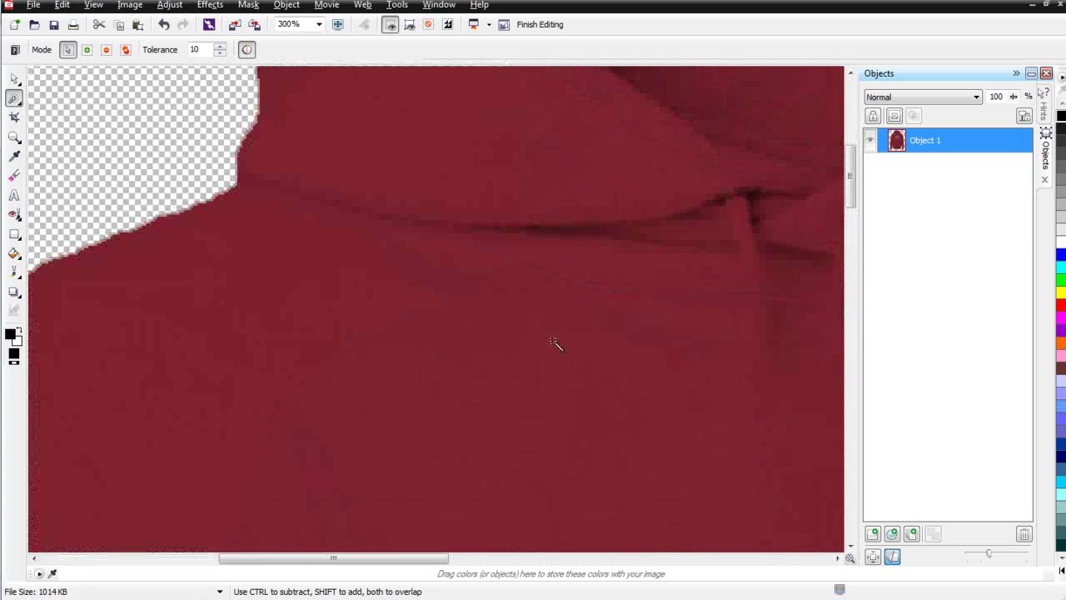
left_click(210, 5)
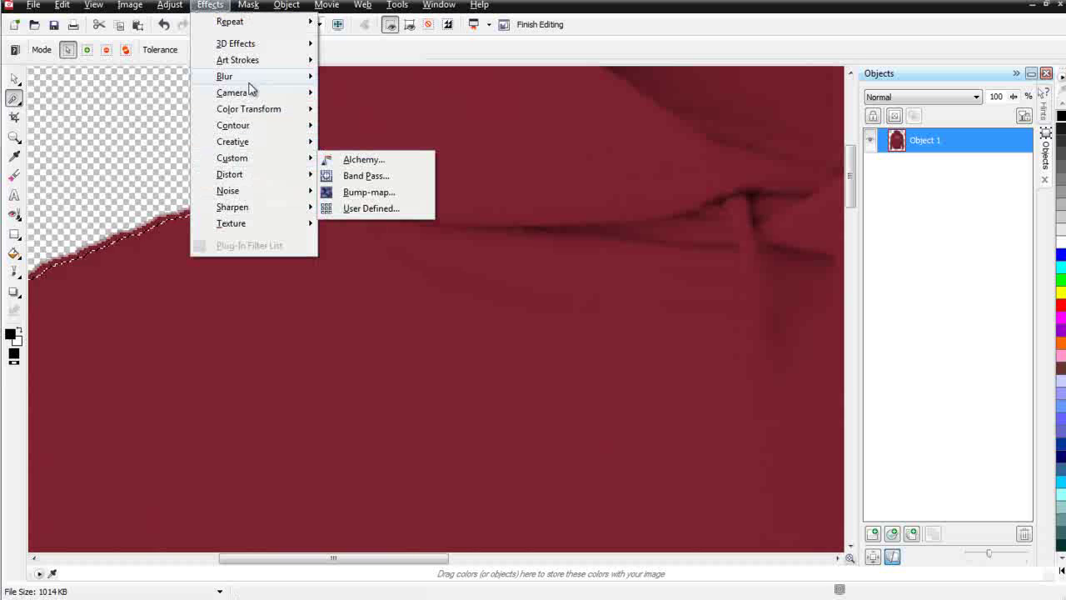
mouse_move(245, 76)
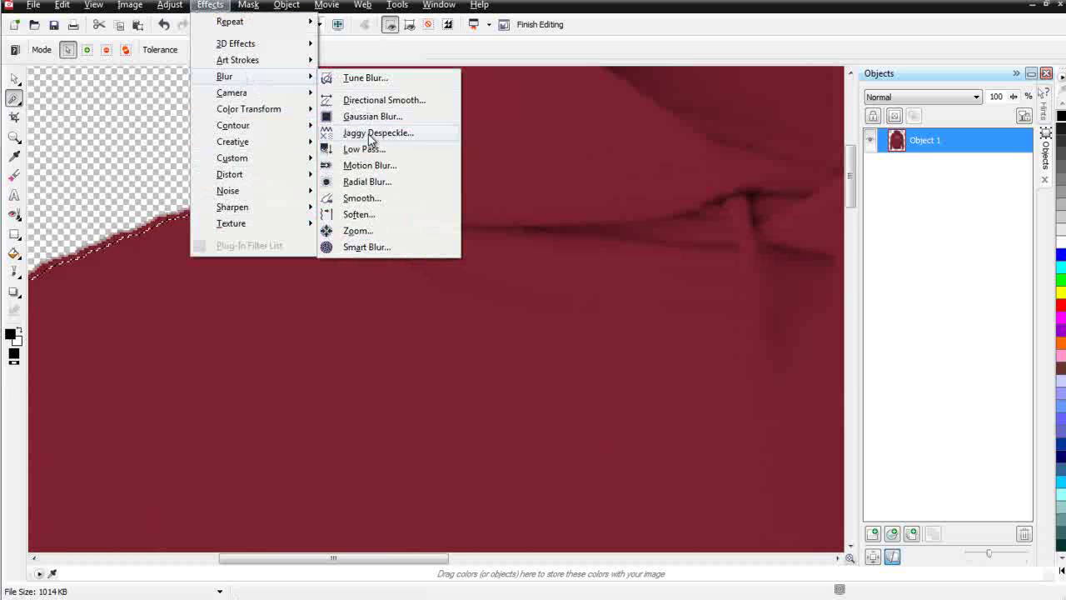
left_click(397, 116)
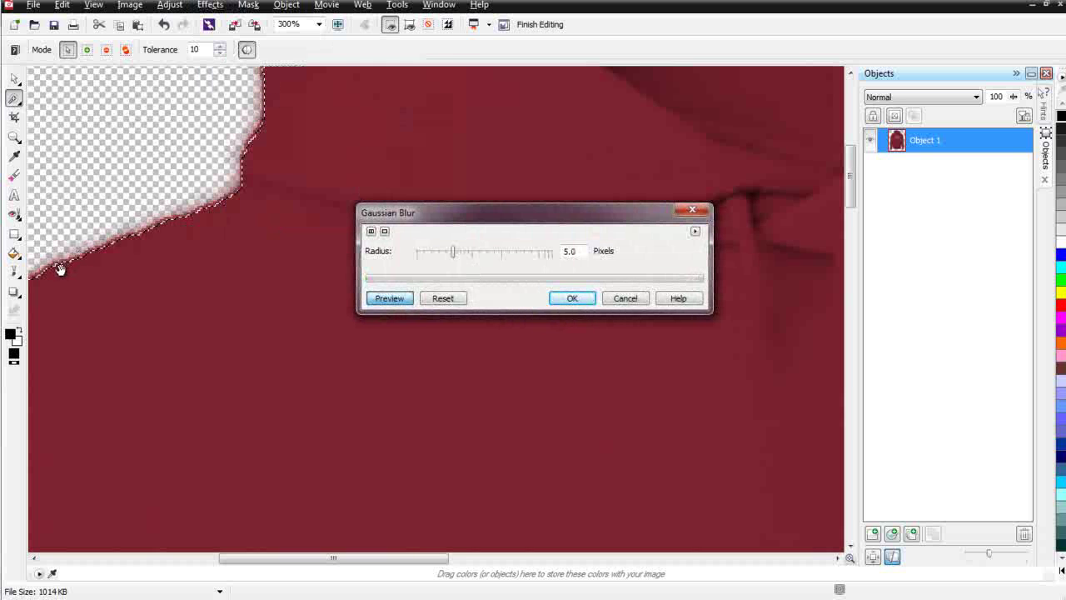
left_click_drag(454, 260, 431, 259)
left_click(574, 300)
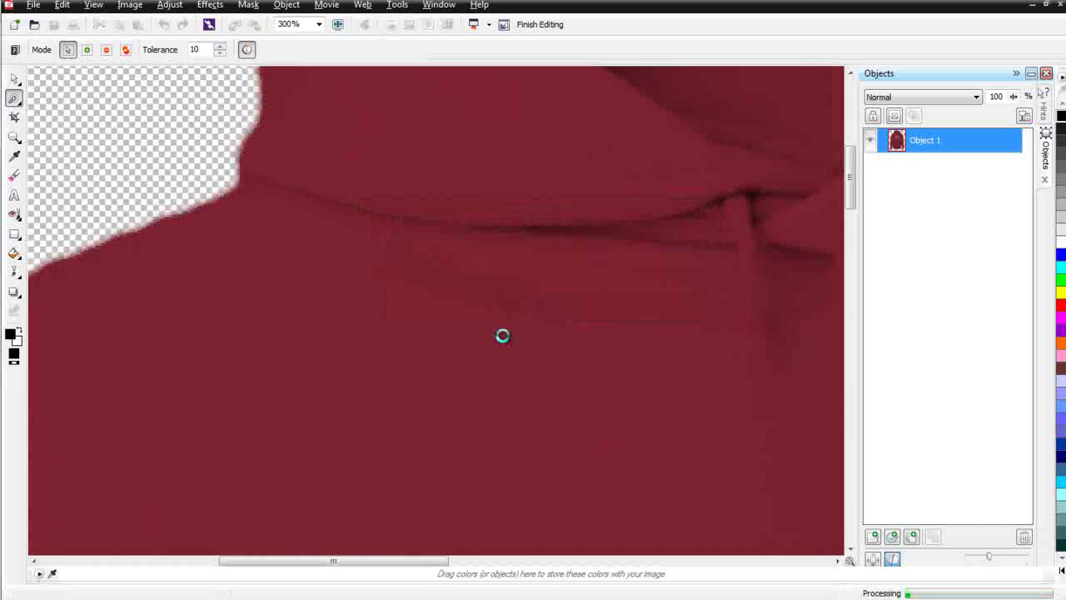
Remove the mask from the hoodie image and save the edited bitmap back into the CorelDRAW catalog document.
left_click(247, 7)
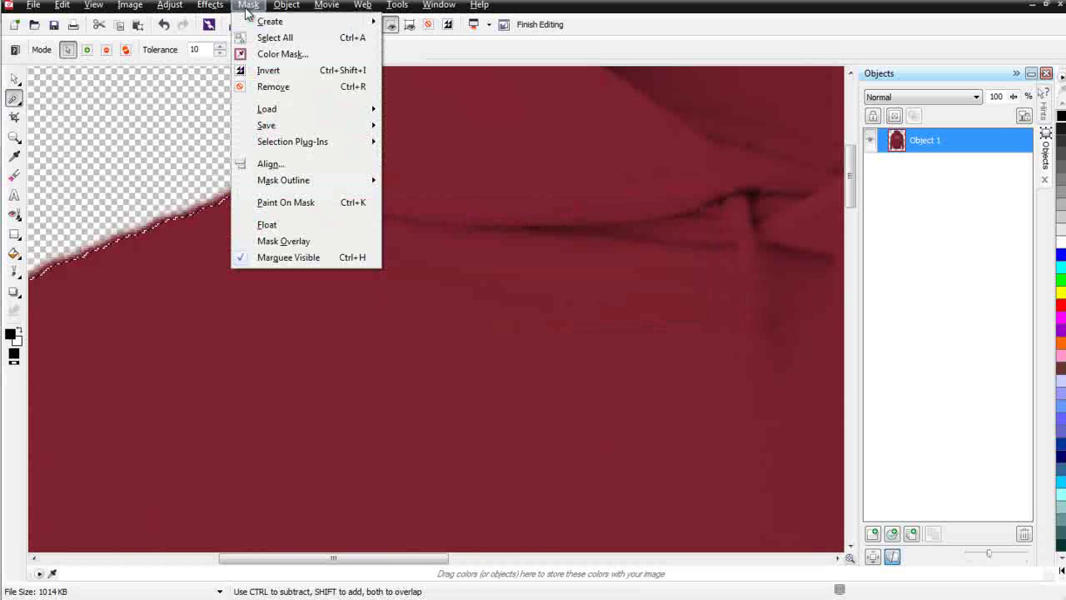
left_click(283, 87)
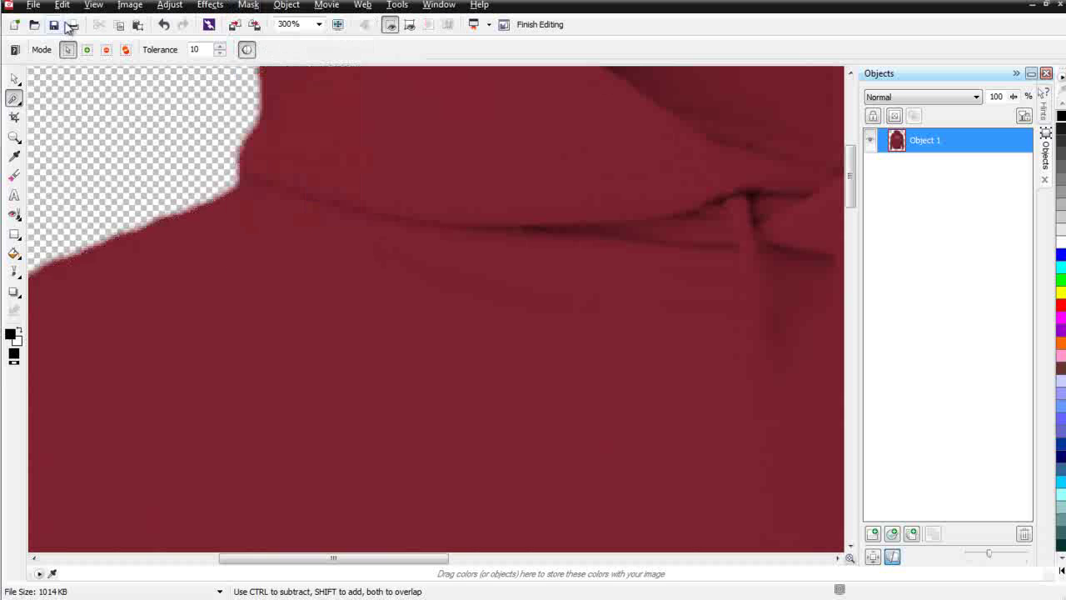
left_click(54, 27)
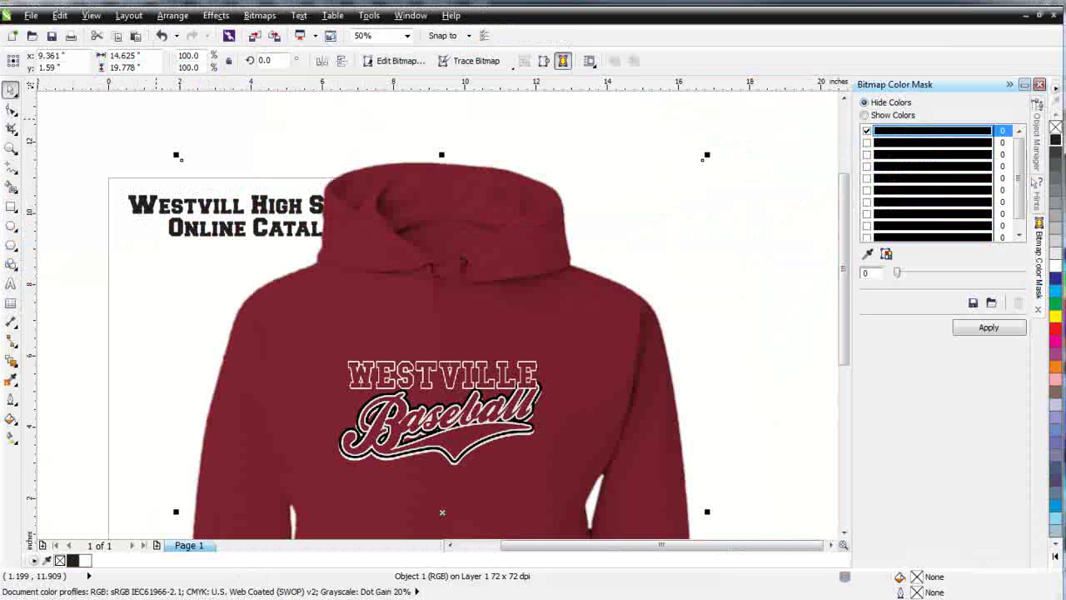
Scale the hoodie to about 2.57" by 3.47" and place it below the catalog title, centred at about x 1.8", y 7.2".
left_click_drag(707, 155, 336, 369)
scroll(442, 454, "down", 1)
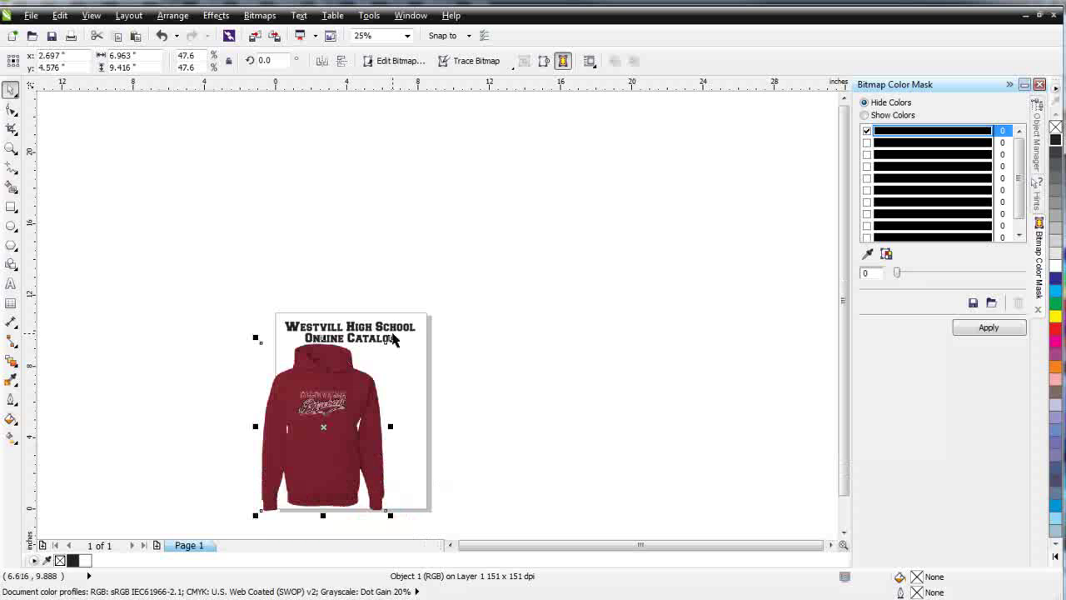
left_click_drag(391, 513, 301, 380)
scroll(327, 379, "up", 1)
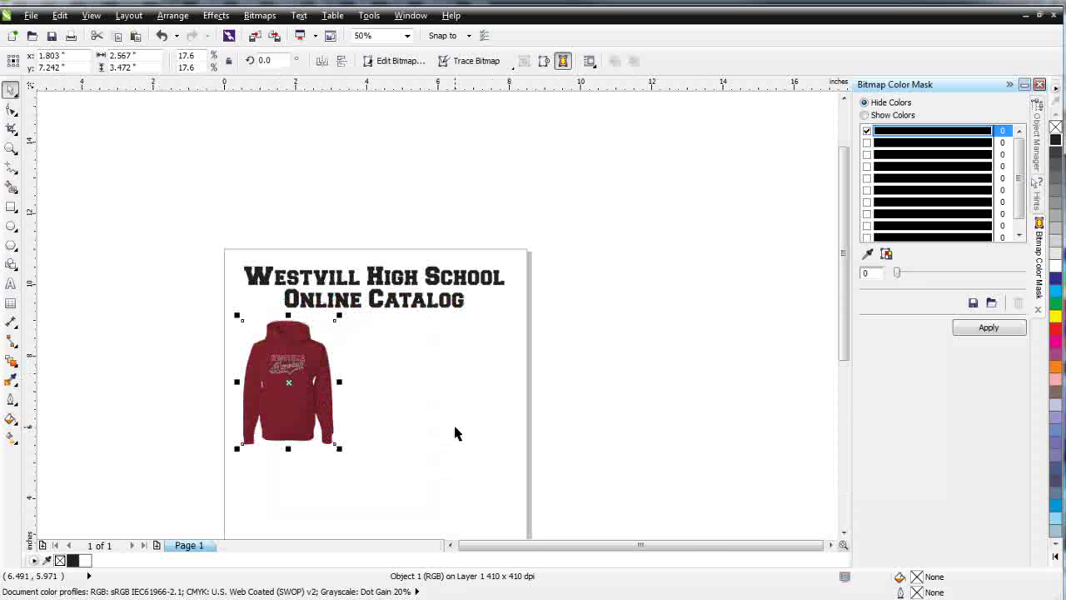